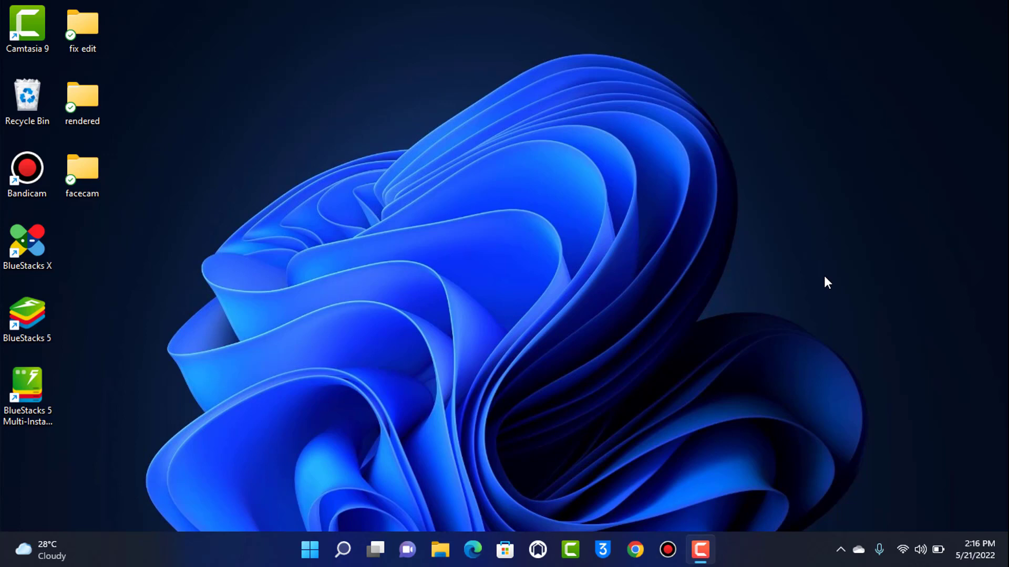
Step: Switch to Google Chrome and open the obsproject.com website
left_click(635, 550)
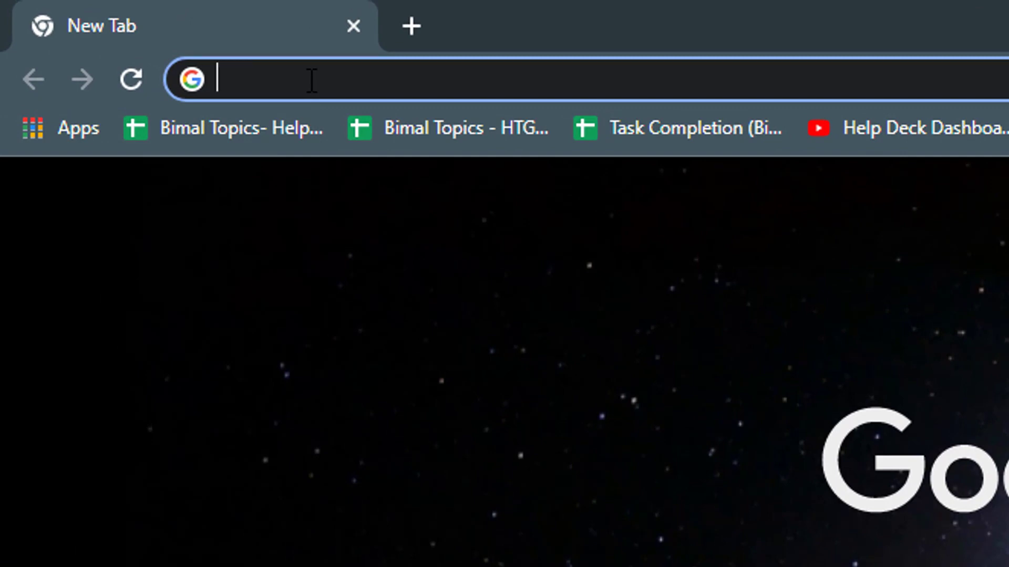
type("obsproject.com")
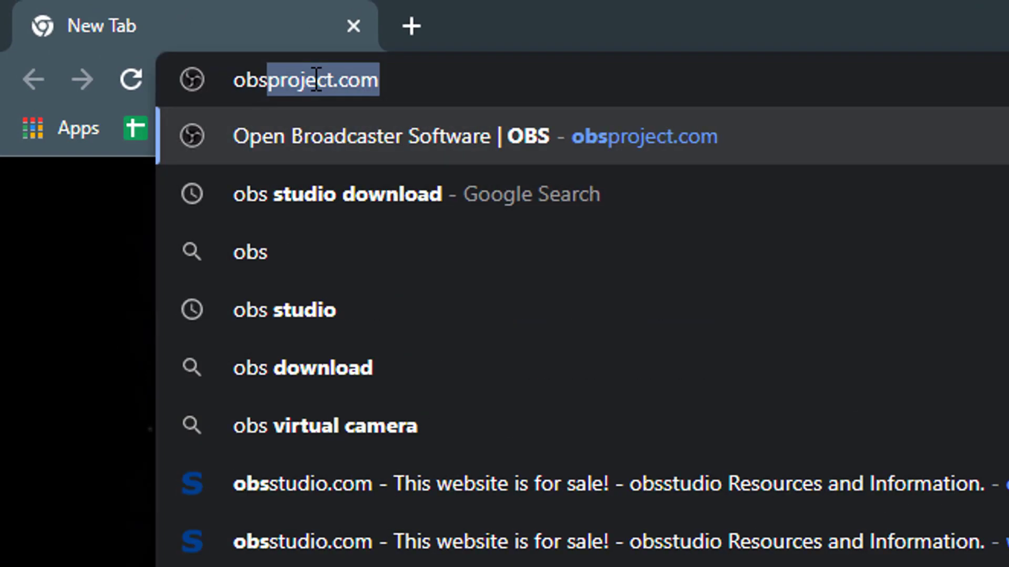
key("End")
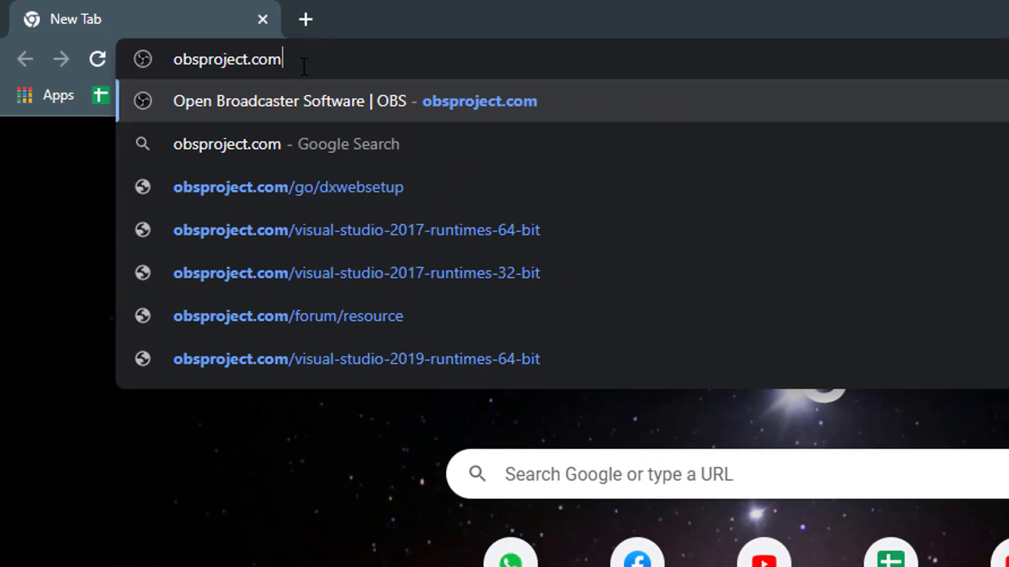
key("Return")
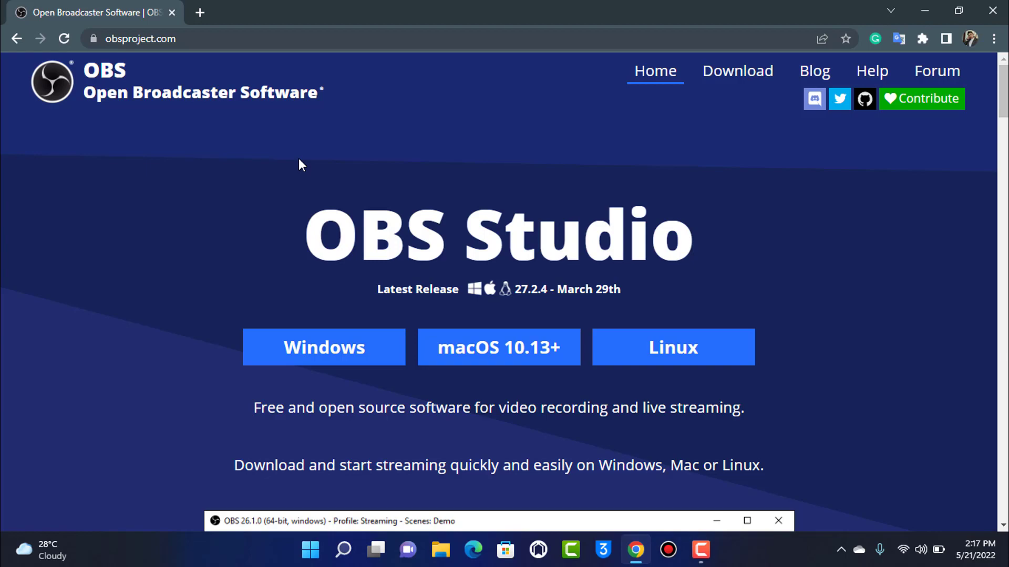
Step: Download the Windows installer for OBS Studio, choosing to show the download complete dialog or resume if the file already exists
scroll(408, 376, "down", 10)
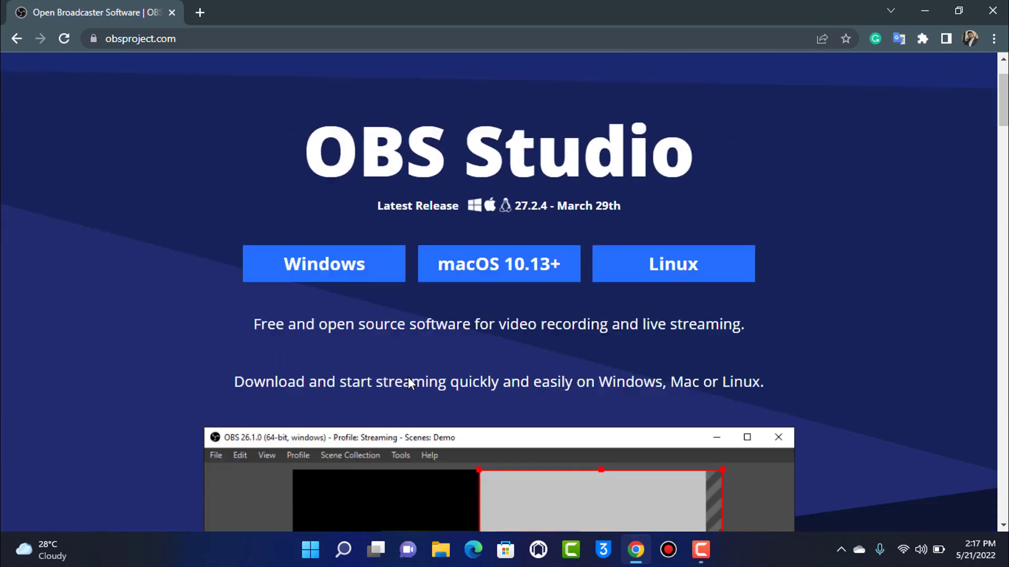
scroll(825, 402, "up", 10)
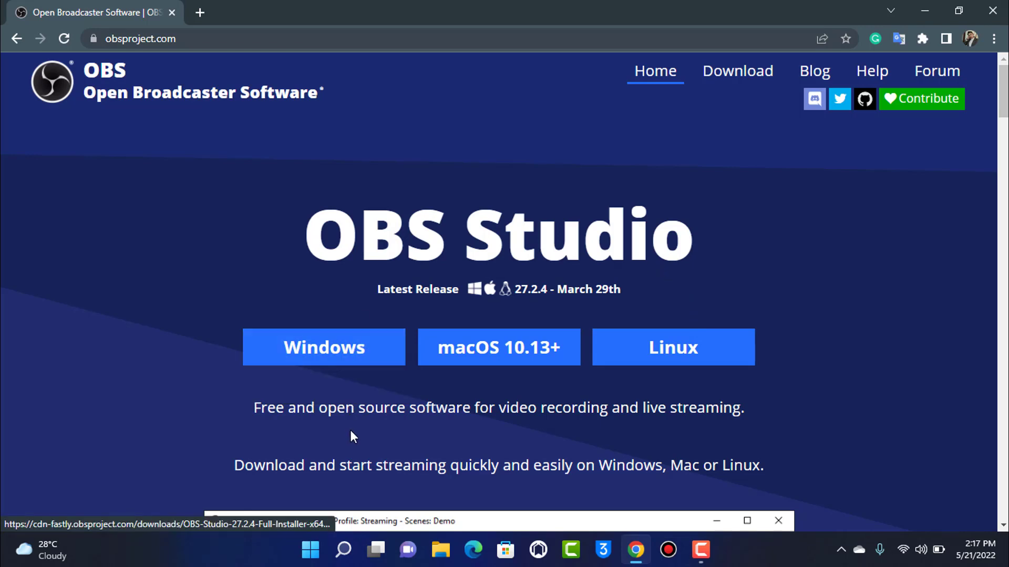
scroll(349, 437, "down", 2)
left_click(336, 286)
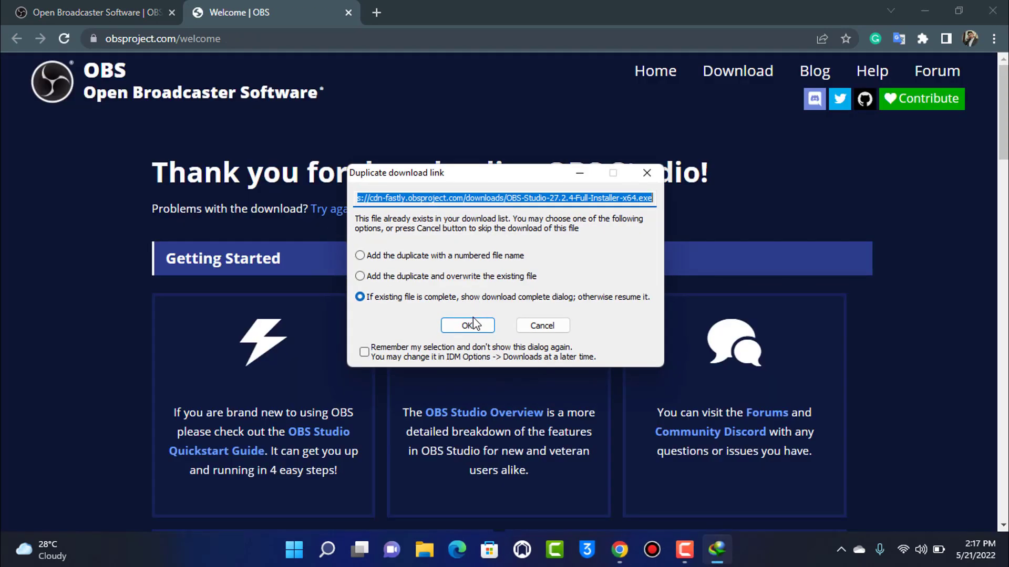
left_click(471, 324)
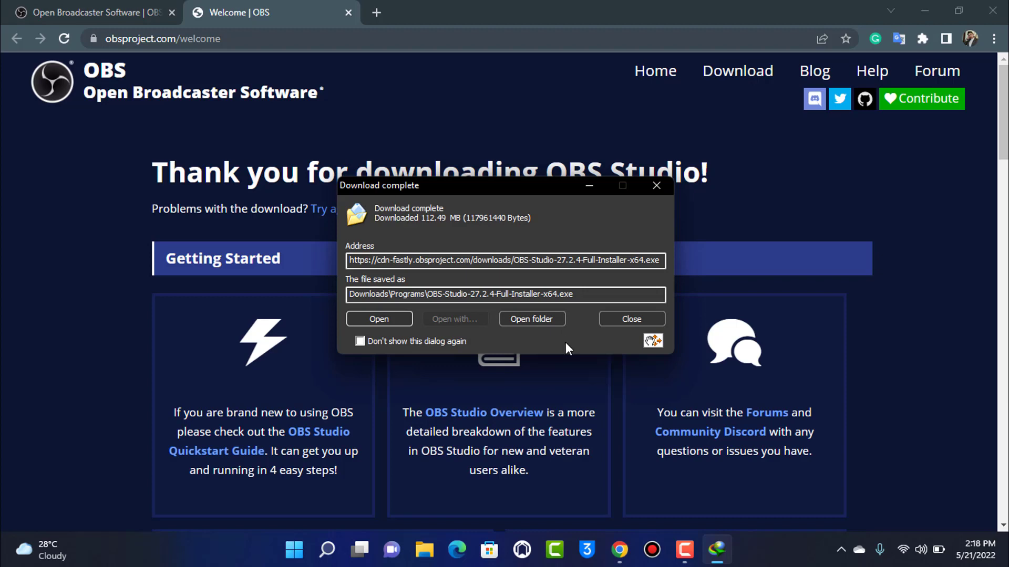
Step: Open the folder containing the downloaded OBS-Studio-27.2.4-Full-Installer-x64 file and run the installer as administrator
left_click(541, 323)
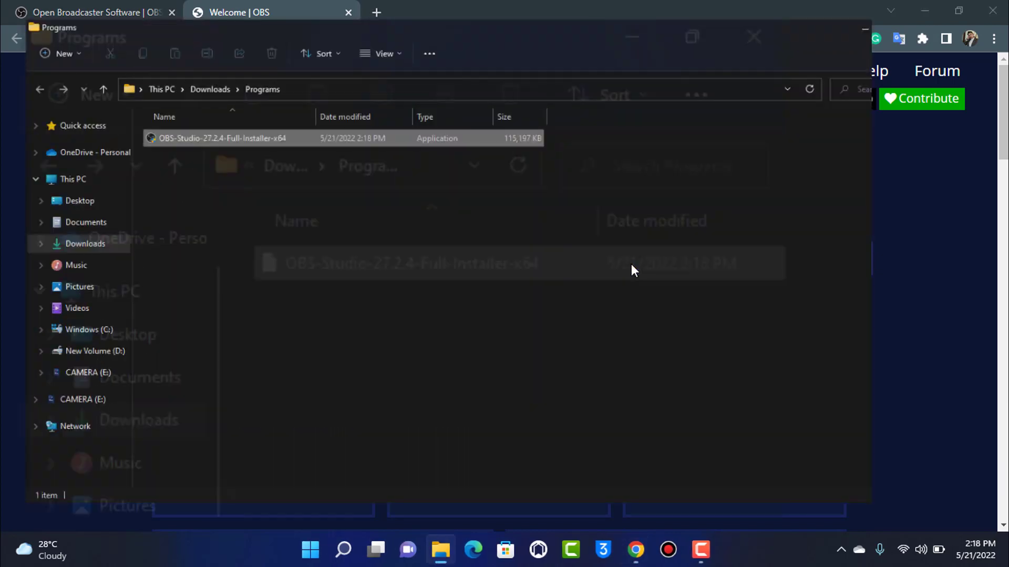
left_click(266, 232)
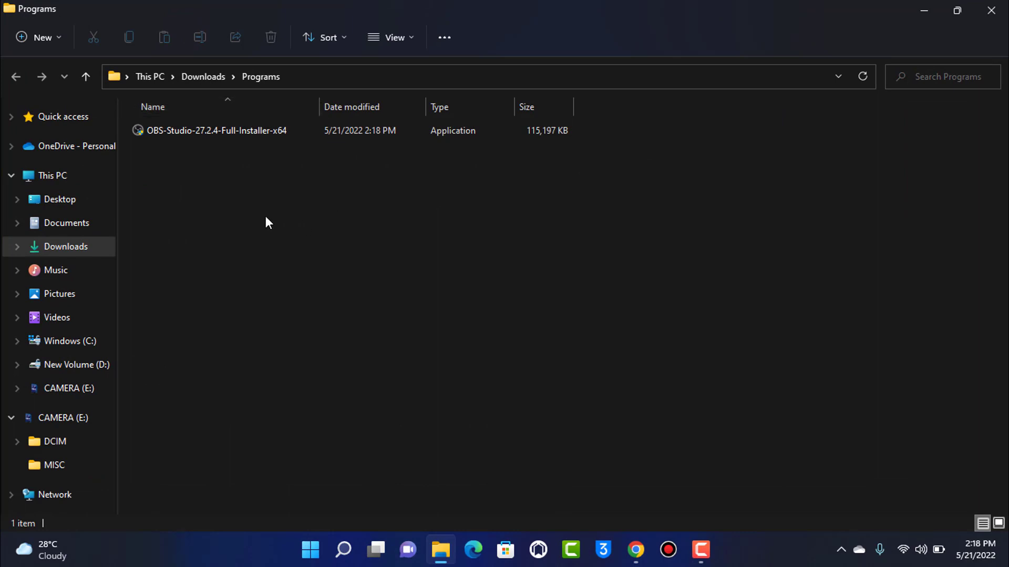
left_click(176, 134)
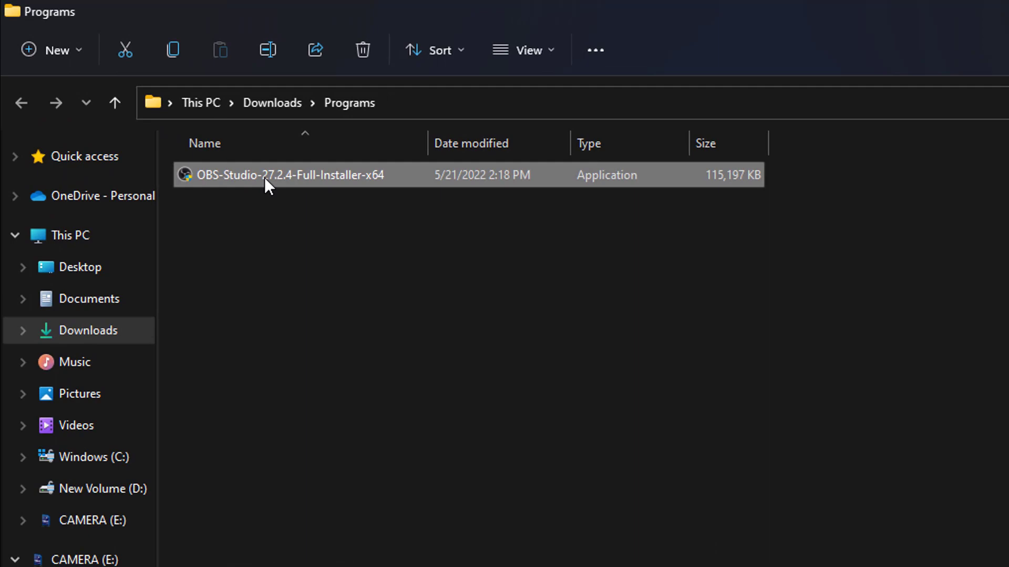
right_click(263, 178)
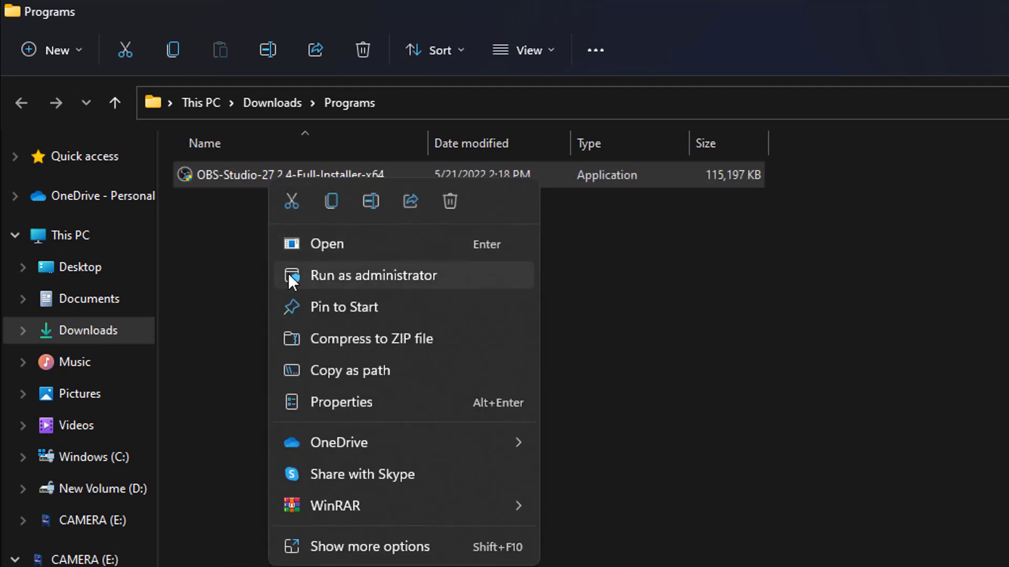
left_click(336, 275)
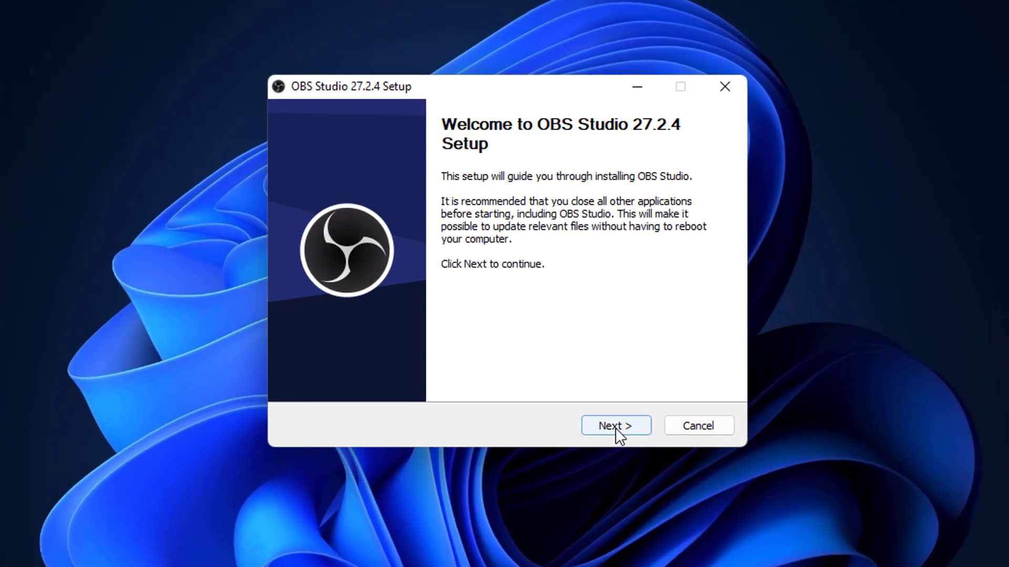
Step: Install OBS Studio 27.2.4 in C:\Program Files\obs-studio and finish setup with the option to launch the program
left_click(588, 392)
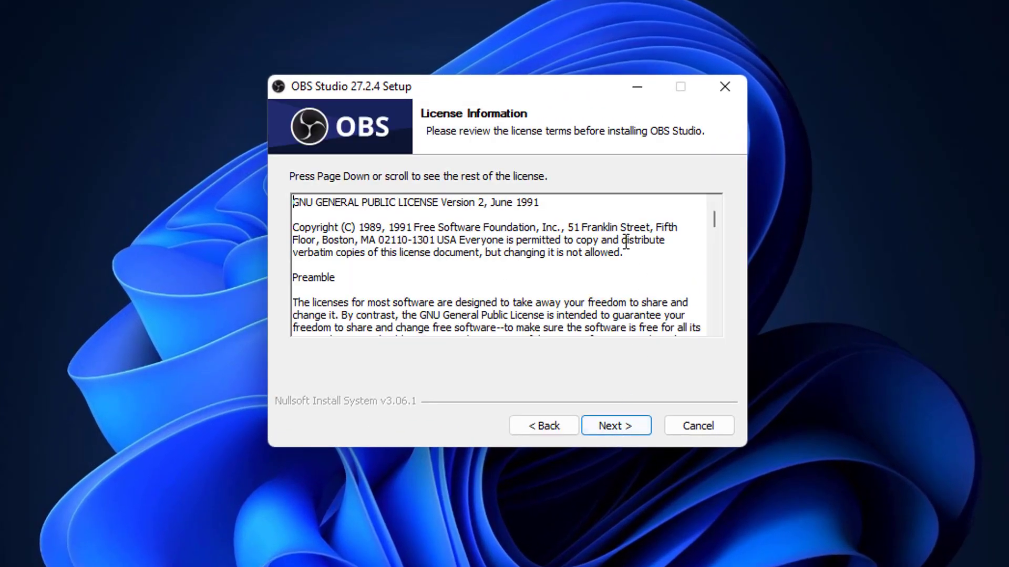
scroll(577, 326, "down", 10)
left_click(627, 421)
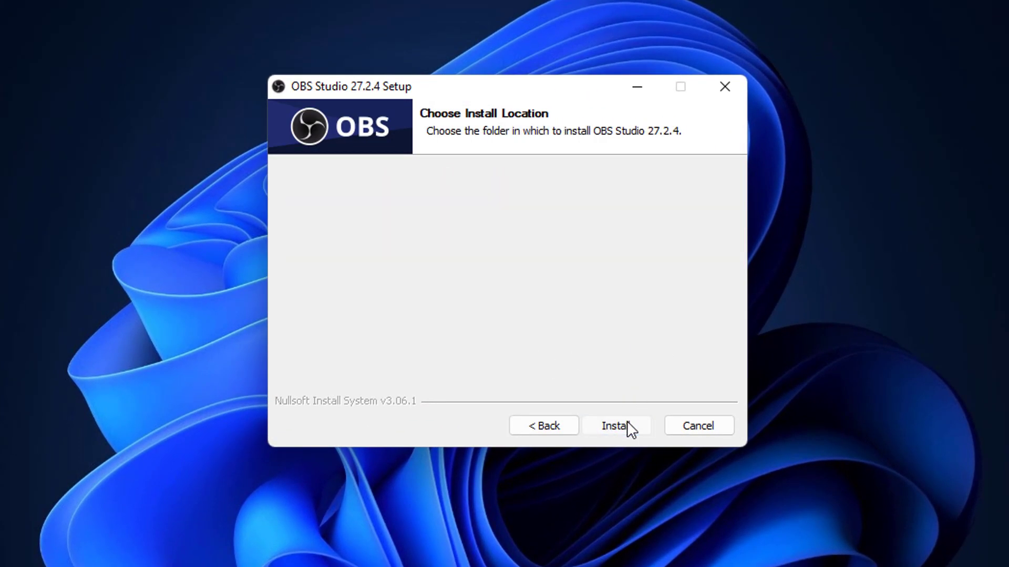
mouse_move(479, 316)
left_mouse_down()
mouse_move(360, 310)
mouse_move(286, 321)
mouse_move(475, 319)
left_mouse_up()
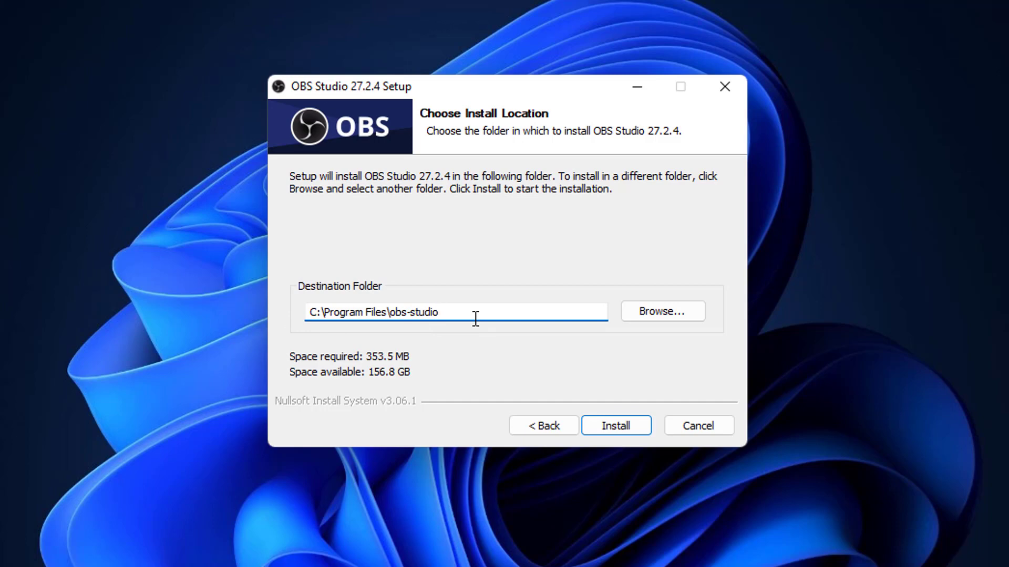
left_click(619, 433)
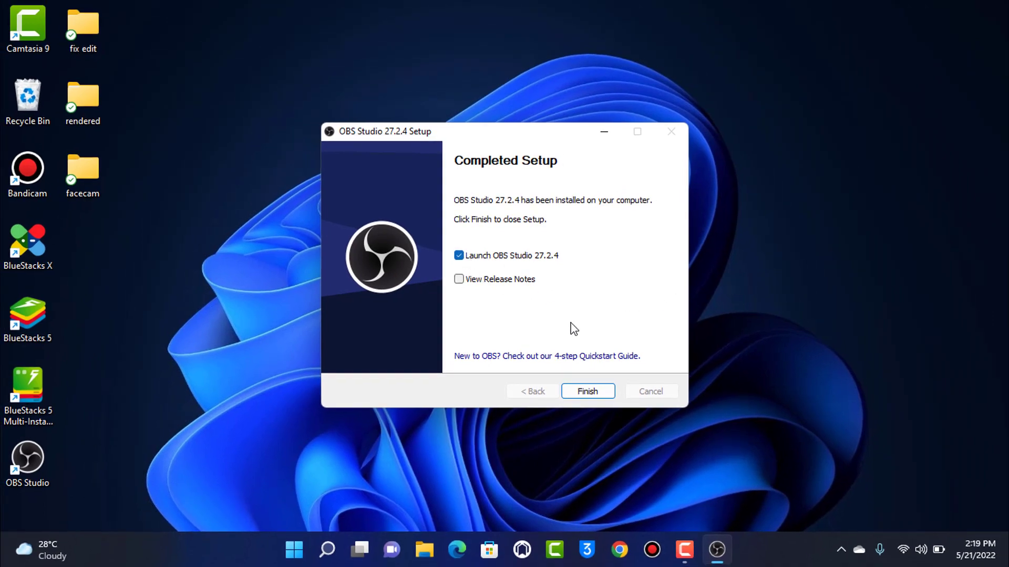
left_click(587, 394)
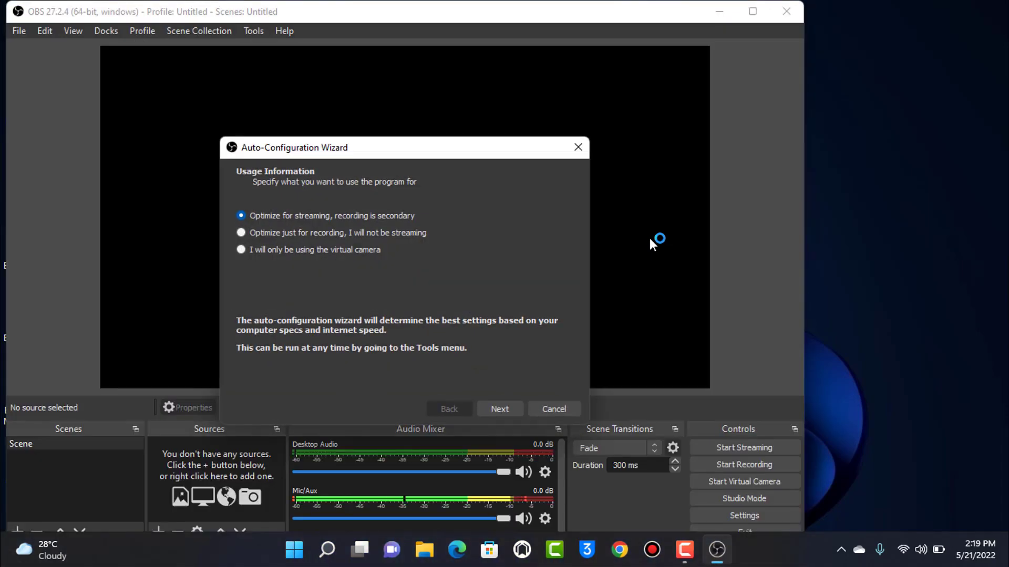
Step: Dismiss the Auto-Configuration Wizard shown at startup and maximize the OBS window
left_click(578, 148)
left_click(753, 11)
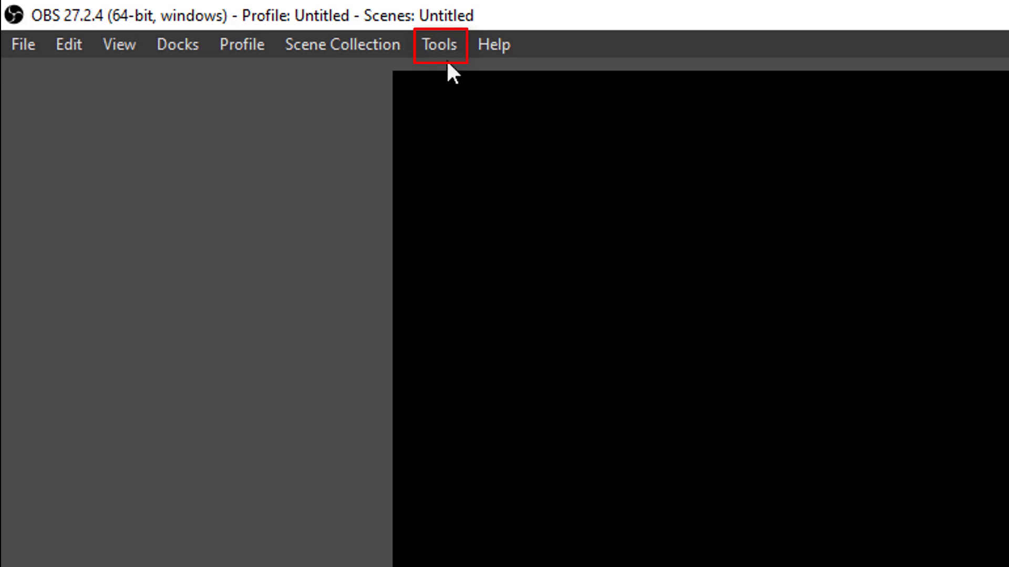
Step: Start the Auto-Configuration Wizard and proceed with the usage option "Optimize for streaming, recording is secondary"
left_click(440, 46)
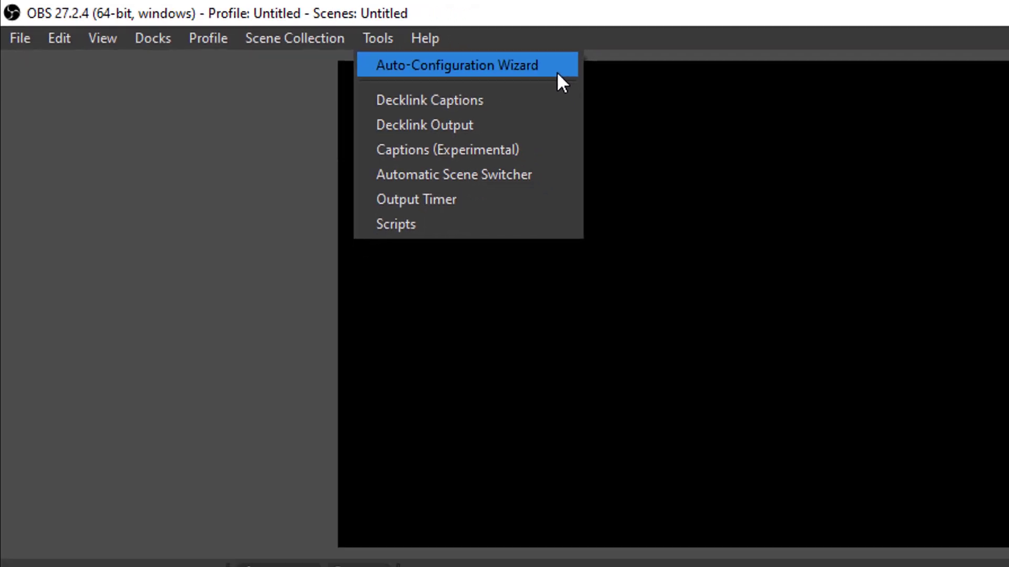
left_click(647, 83)
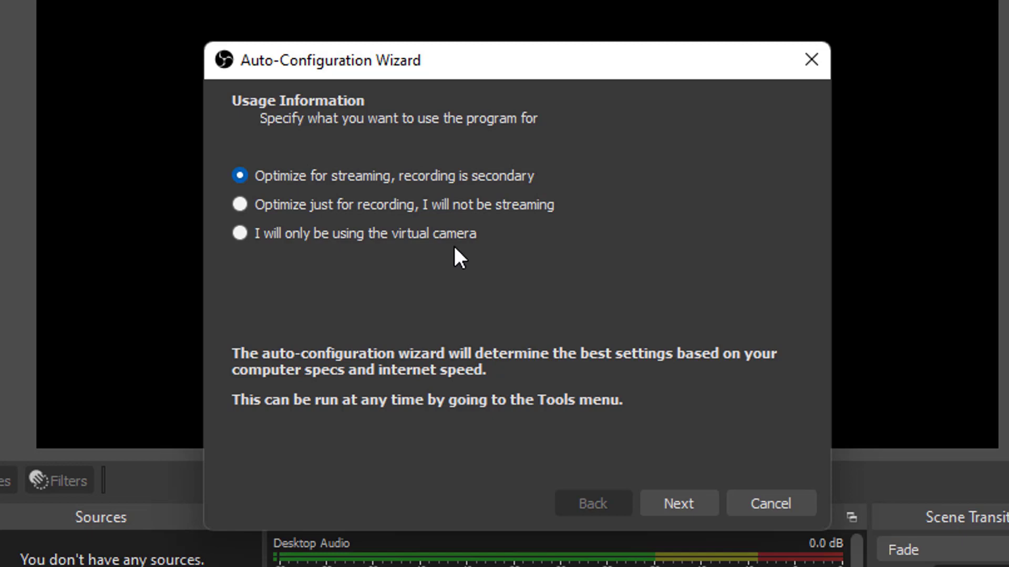
left_click(677, 508)
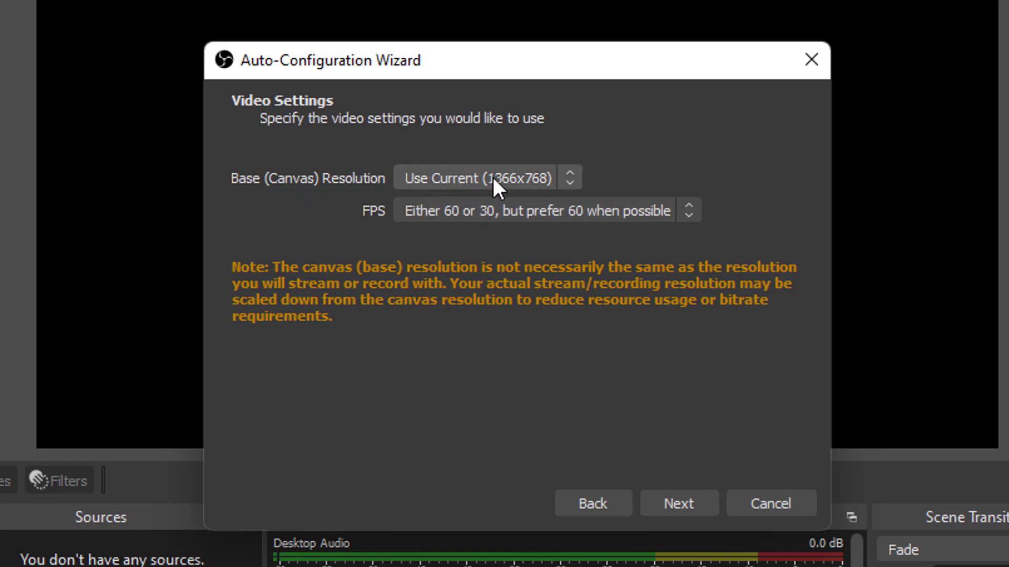
Step: Try the Display 1, 1920x1080 and 1280x720 base canvas resolutions before returning to Use Current (1366x768)
left_click(522, 175)
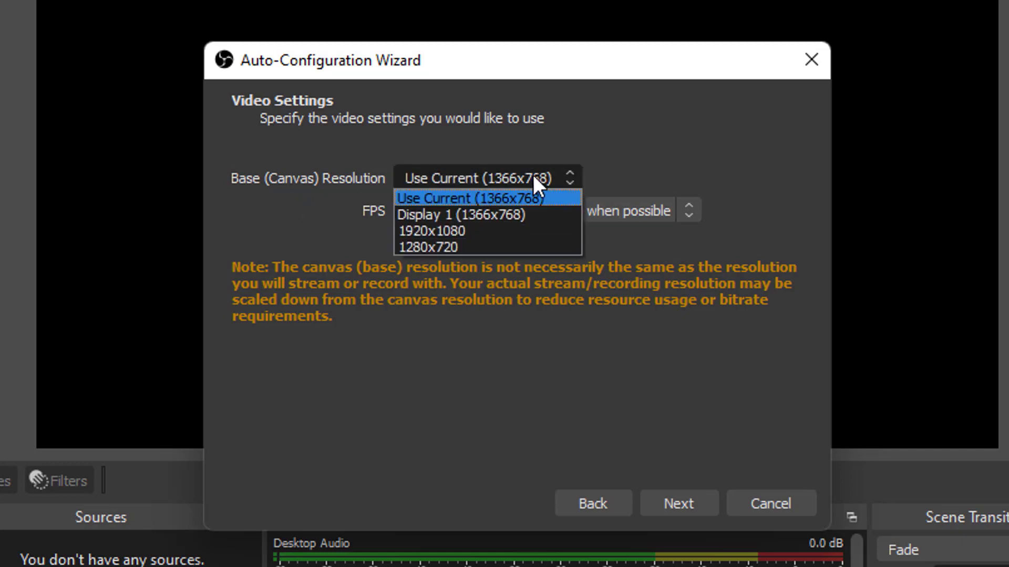
left_click(497, 219)
left_click(434, 187)
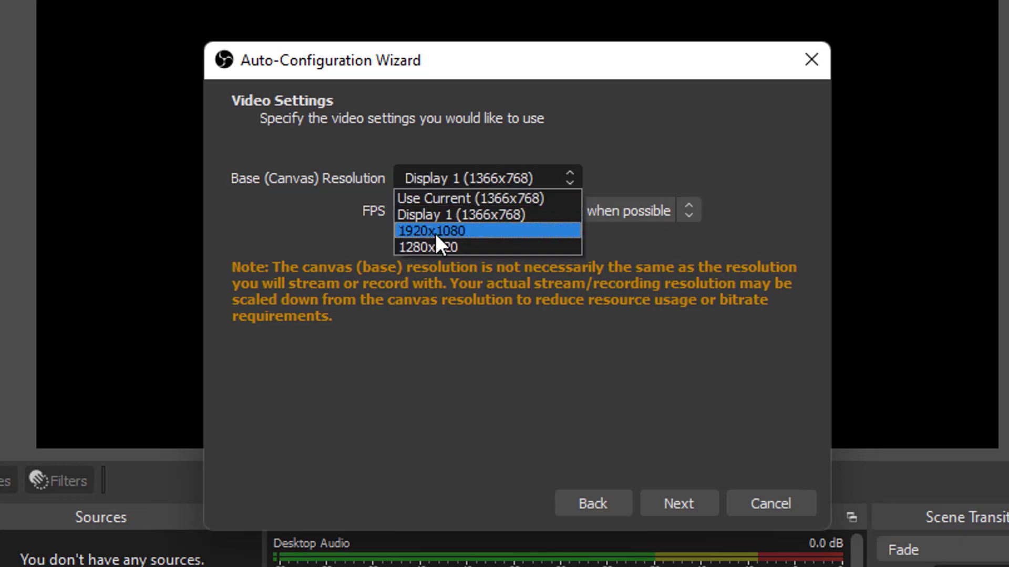
left_click(435, 233)
left_click(490, 182)
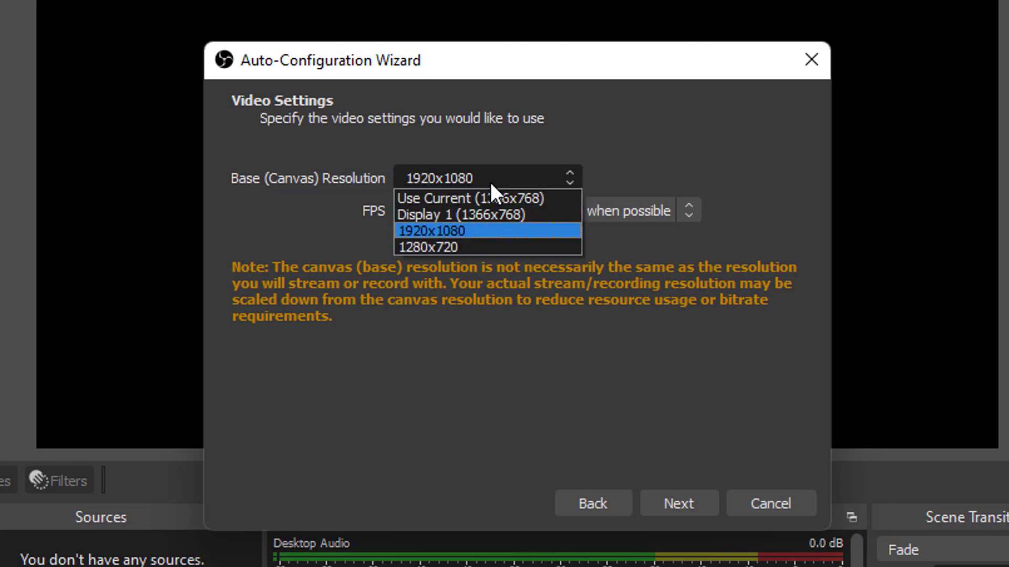
left_click(477, 248)
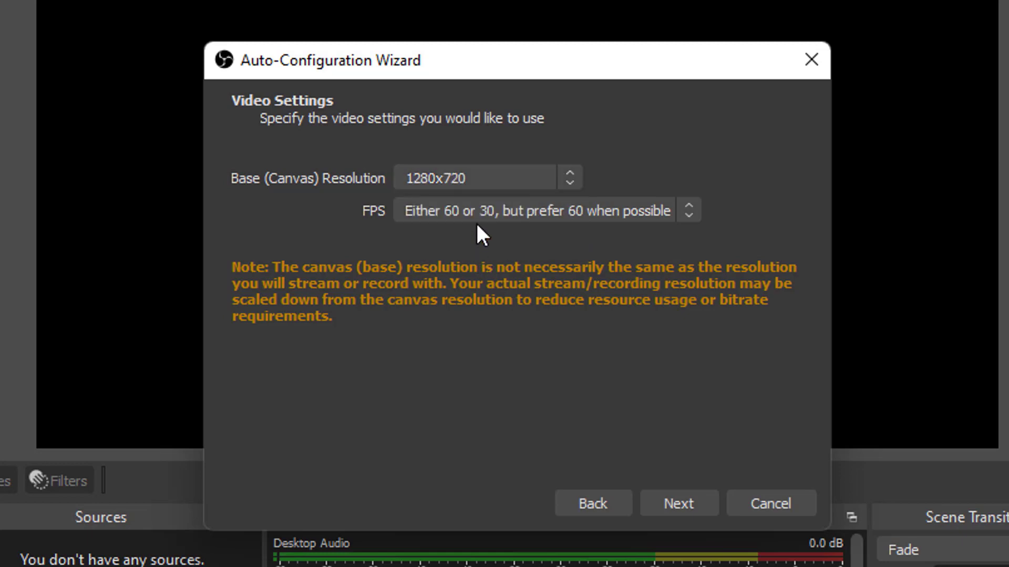
left_click(480, 184)
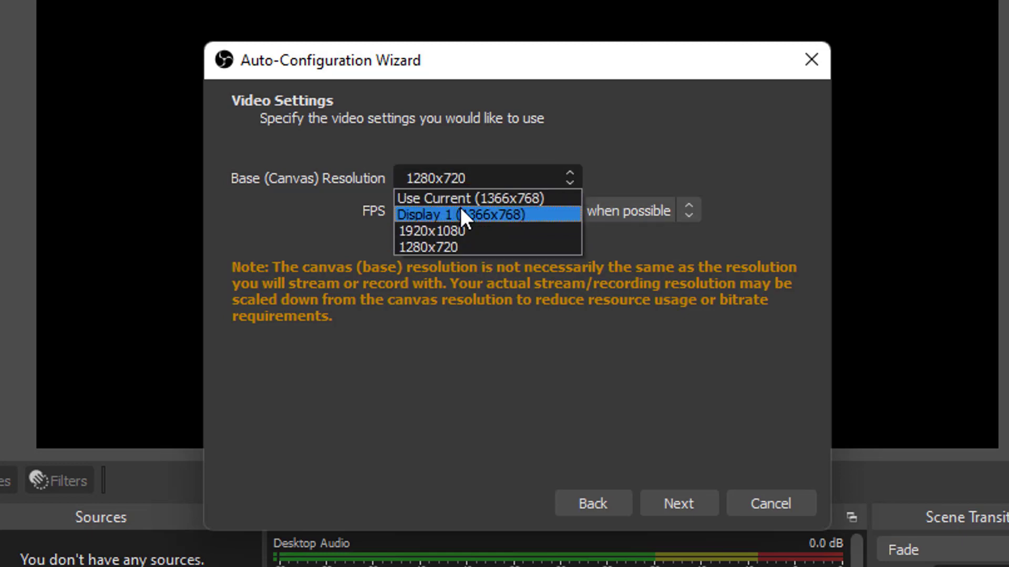
left_click(446, 199)
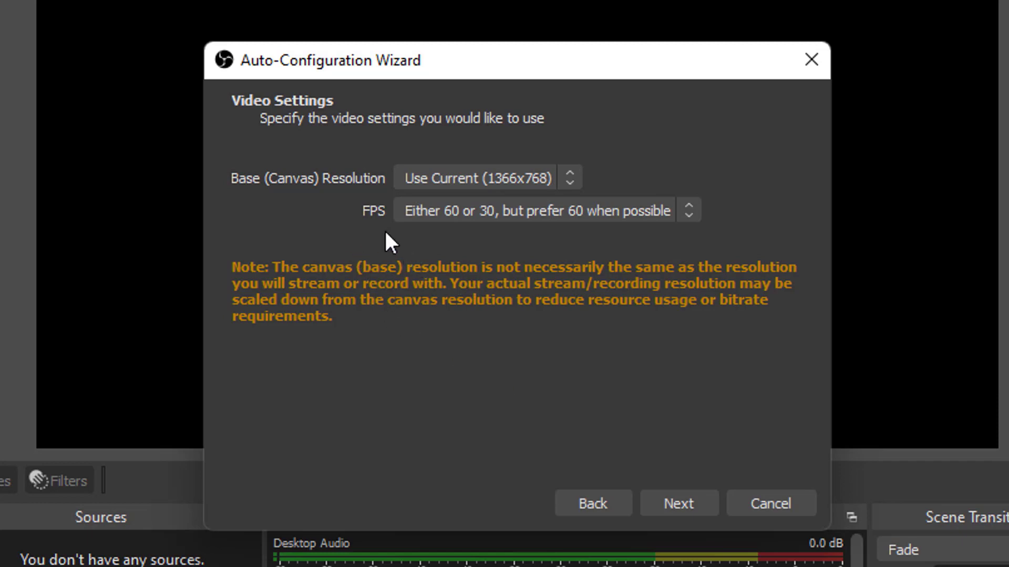
Step: Try the FPS values 30 and 60 in the wizard's video settings
left_click(423, 213)
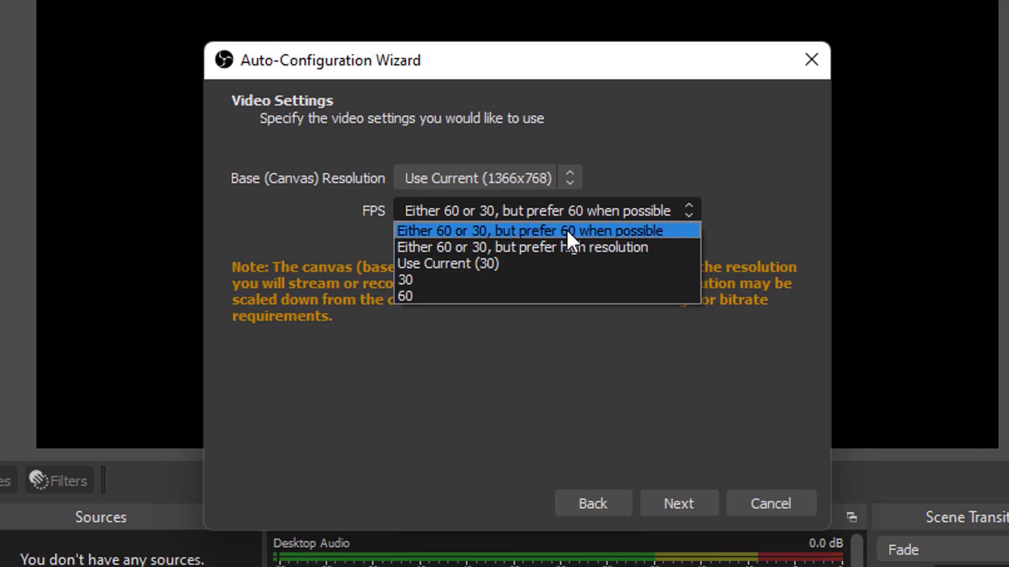
left_click(463, 279)
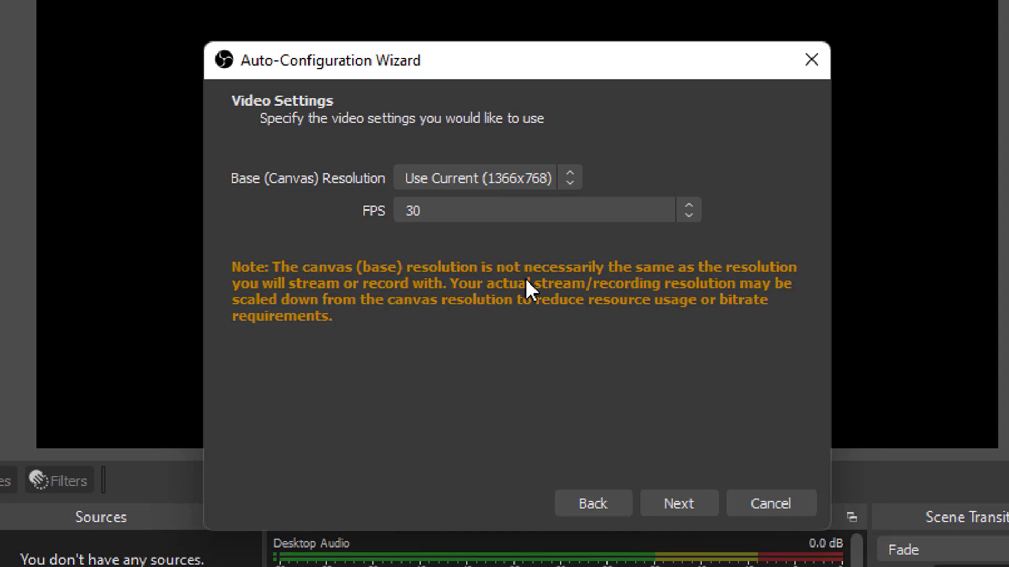
left_click(470, 215)
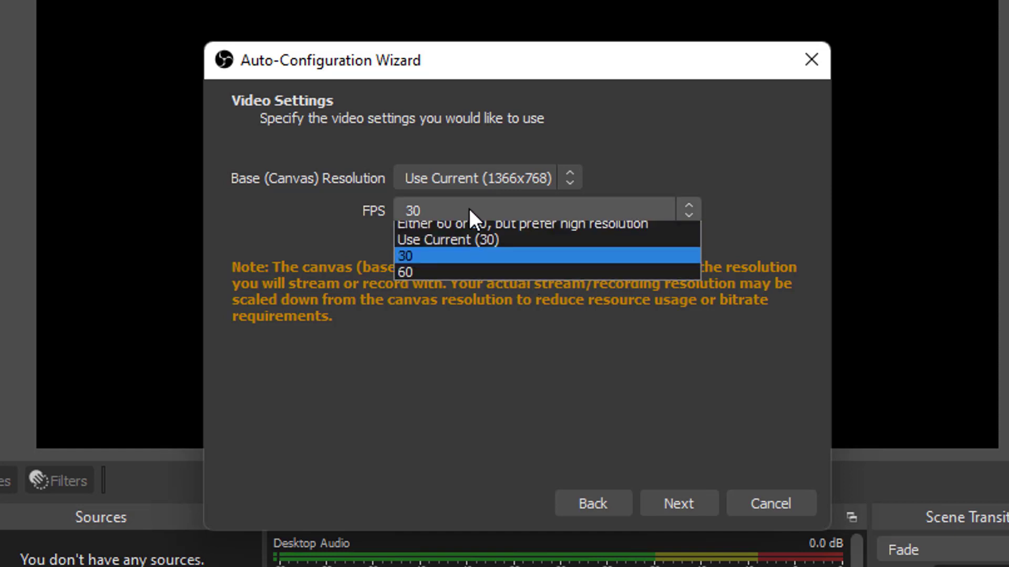
left_click(426, 296)
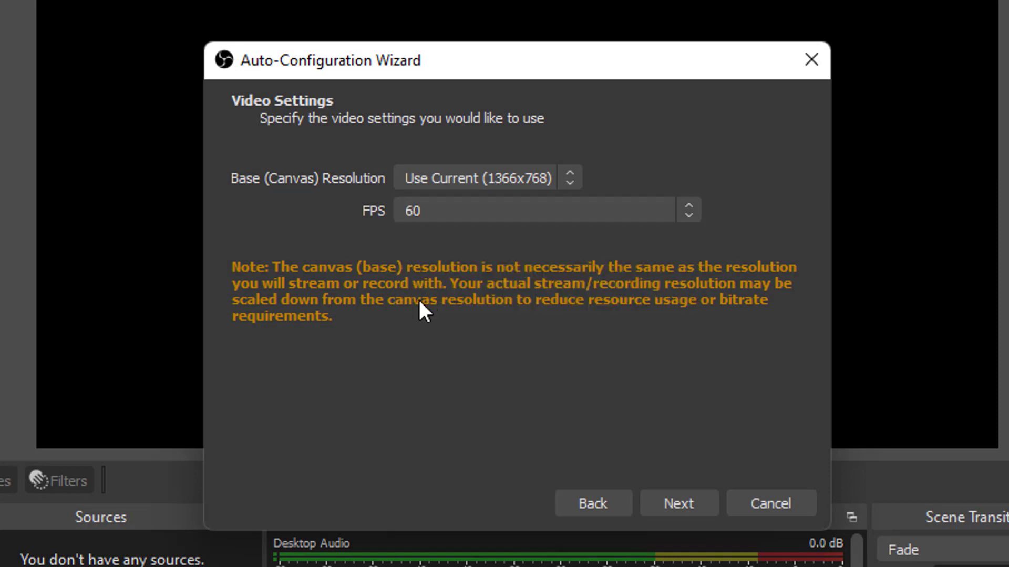
Step: Set the FPS to "Either 60 or 30, but prefer 60 when possible" and continue to the stream information page
left_click(435, 212)
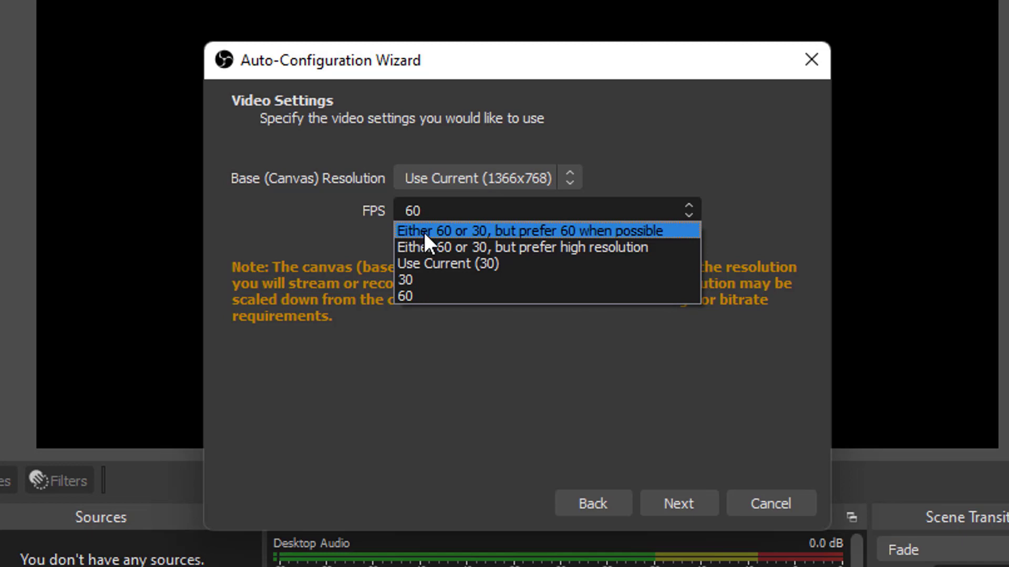
left_click(520, 231)
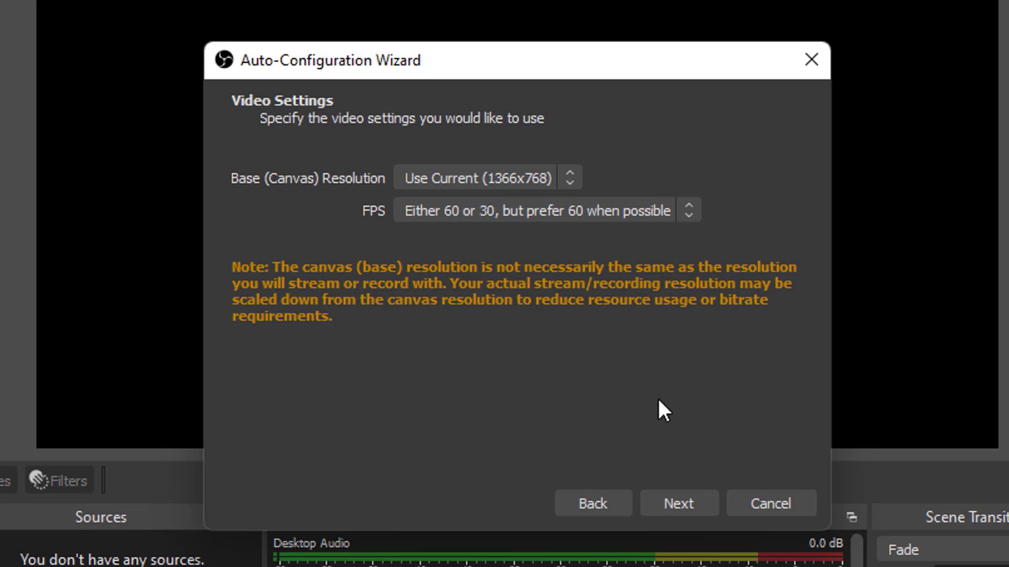
left_click(679, 503)
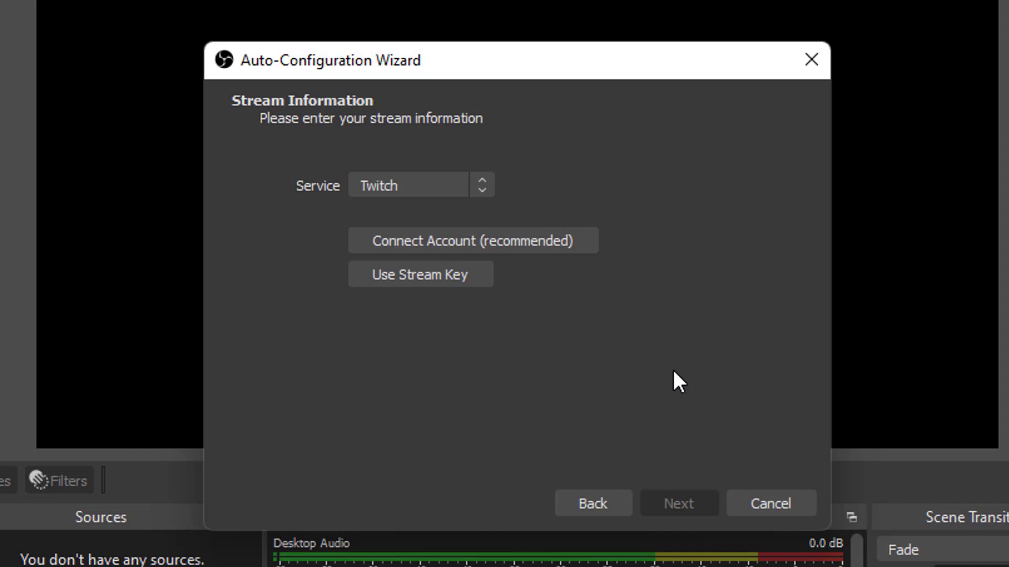
Step: Set the streaming service to YouTube - RTMPS on the wizard's stream information page
left_click(364, 181)
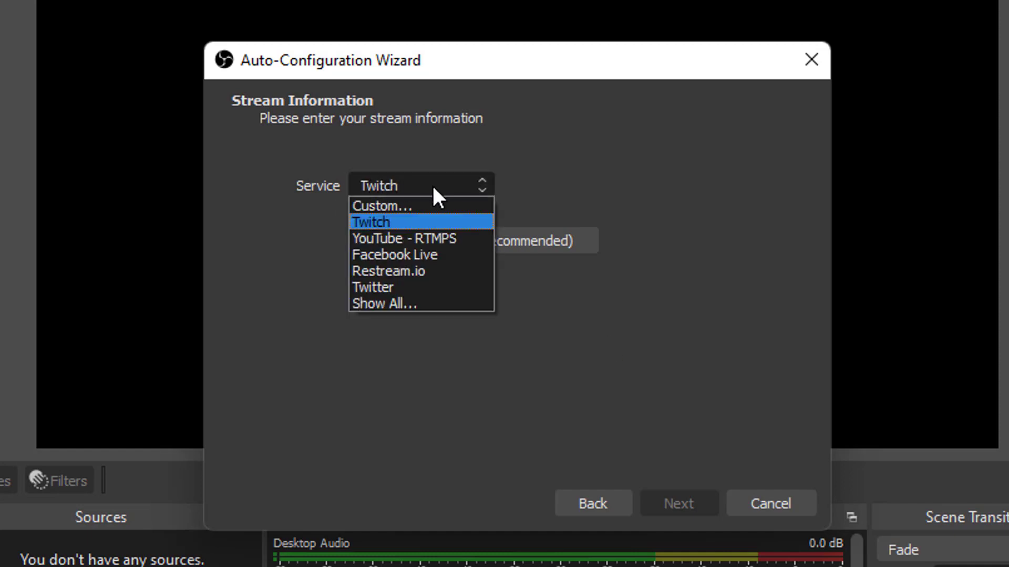
left_click(412, 239)
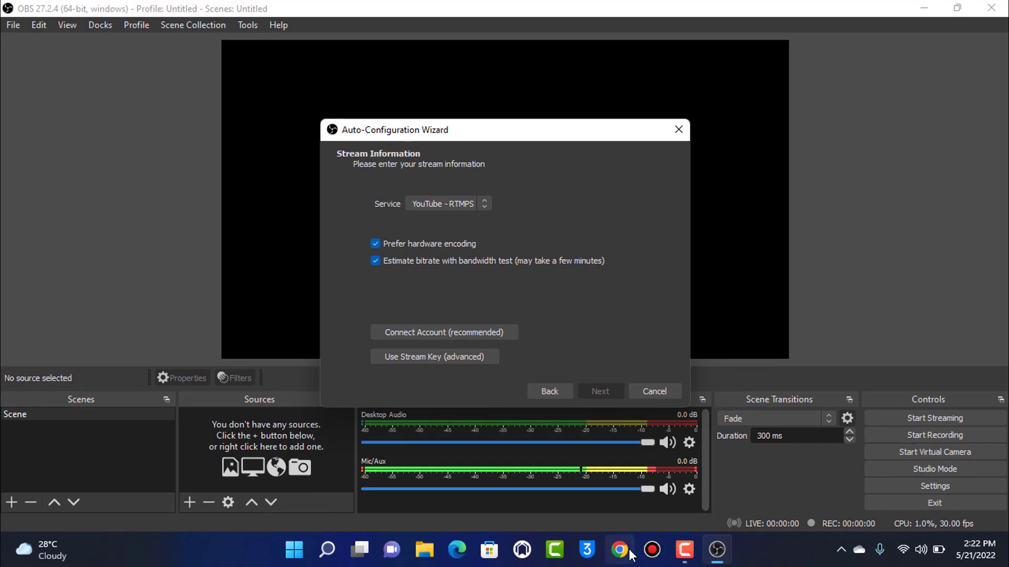
Step: Switch to Chrome and open YouTube from the address bar
left_click(619, 550)
type("y")
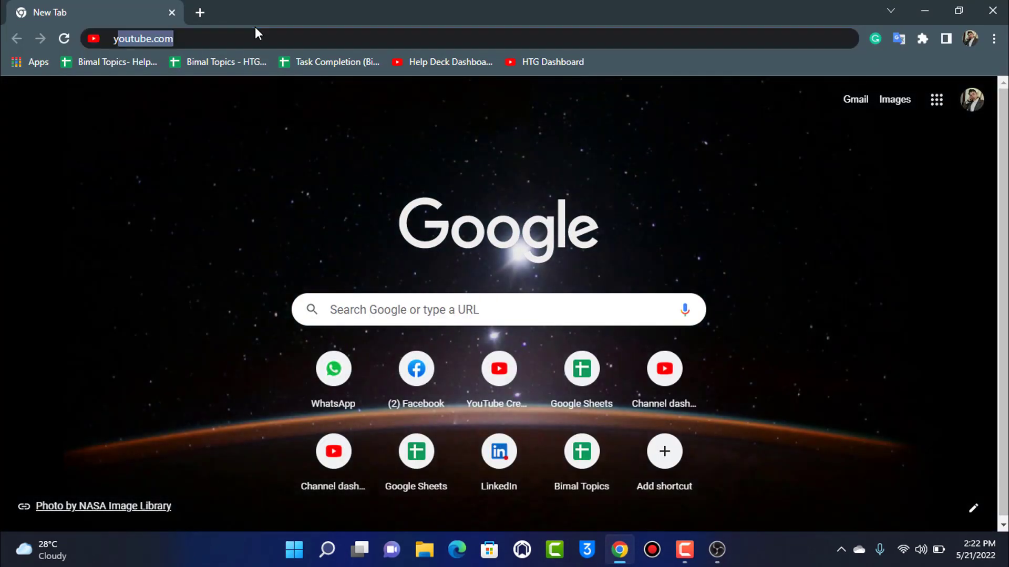
type("outube")
key("Return")
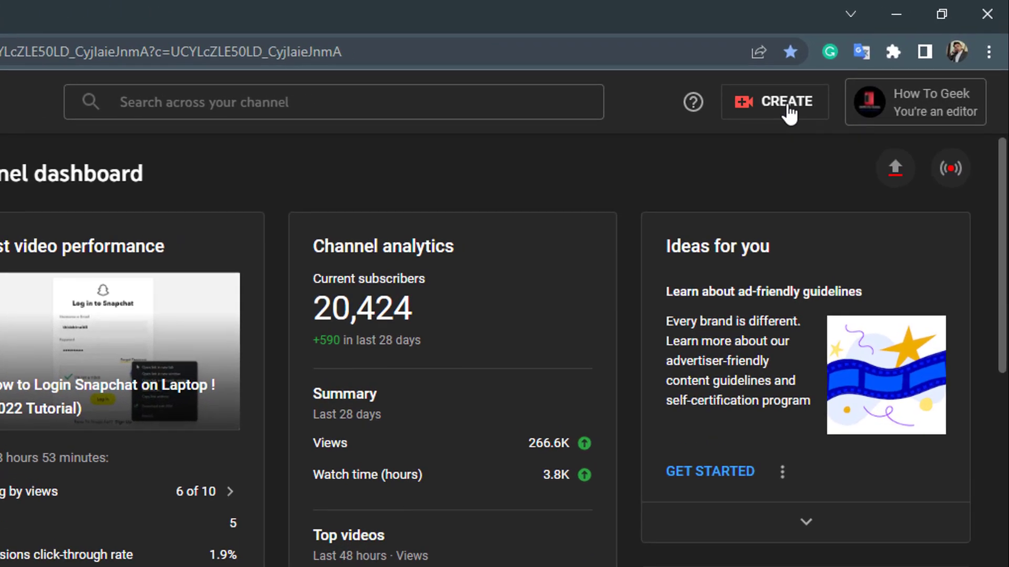
Step: Start a YouTube live stream set to go live right now, with Streaming software as the stream type
left_click(789, 111)
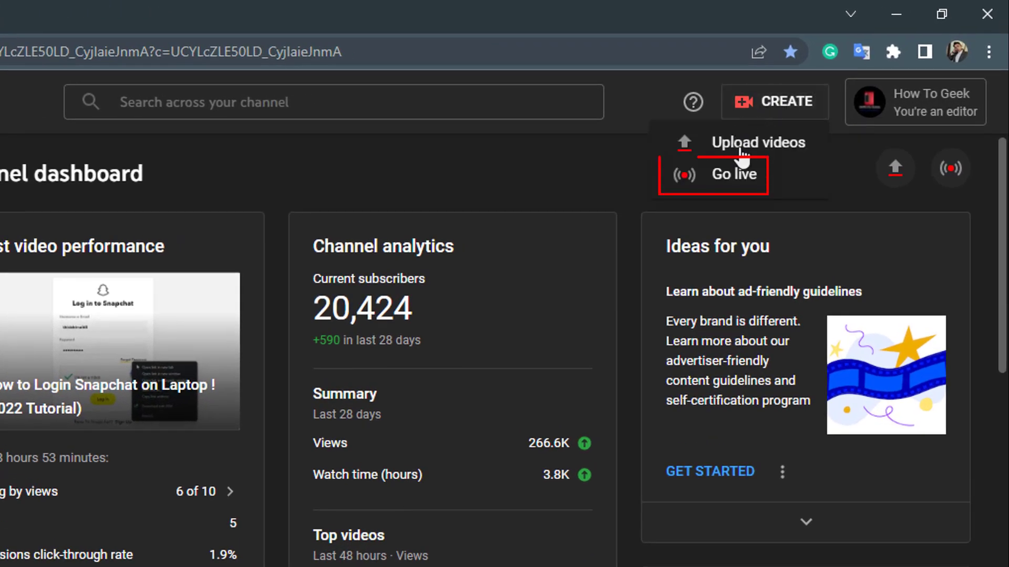
left_click(724, 179)
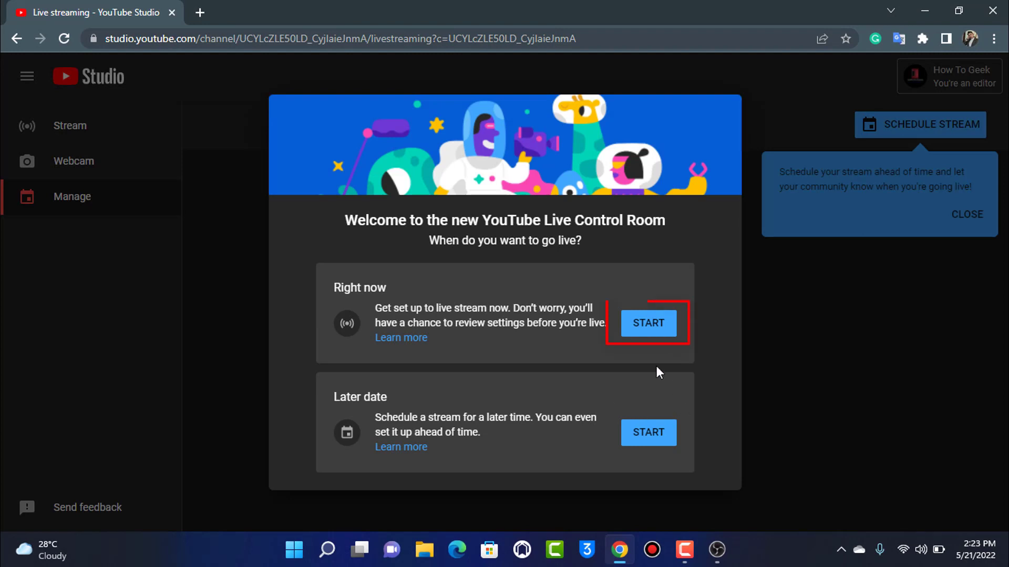
left_click(636, 333)
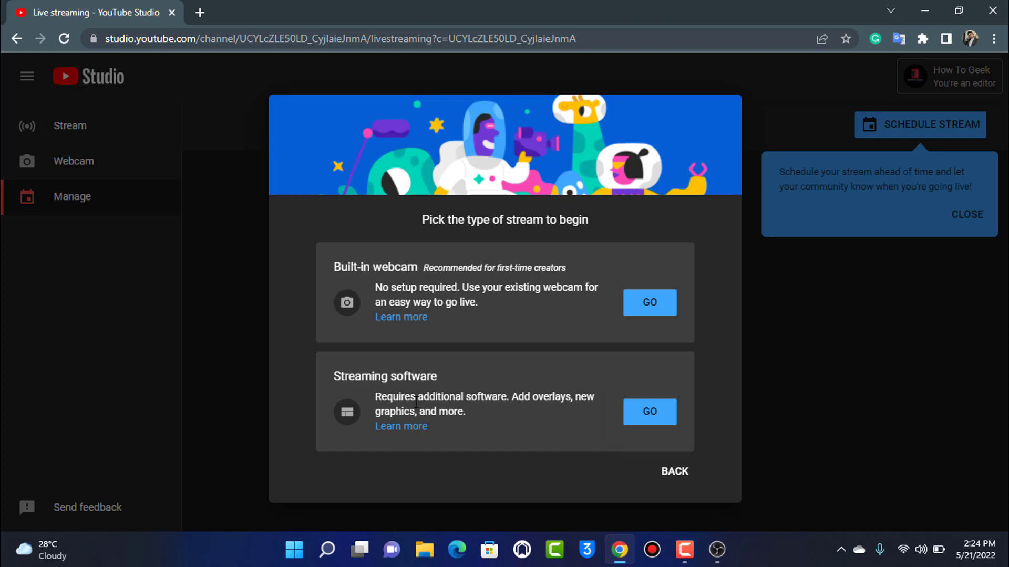
left_click(658, 422)
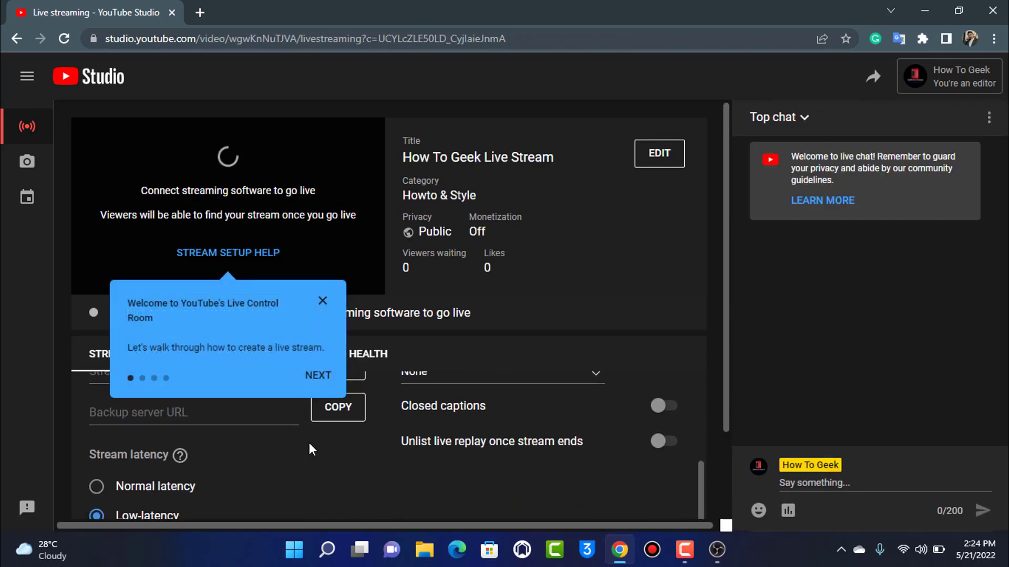
Step: Dismiss the Live Control Room walkthrough and copy the default stream key
left_click(311, 375)
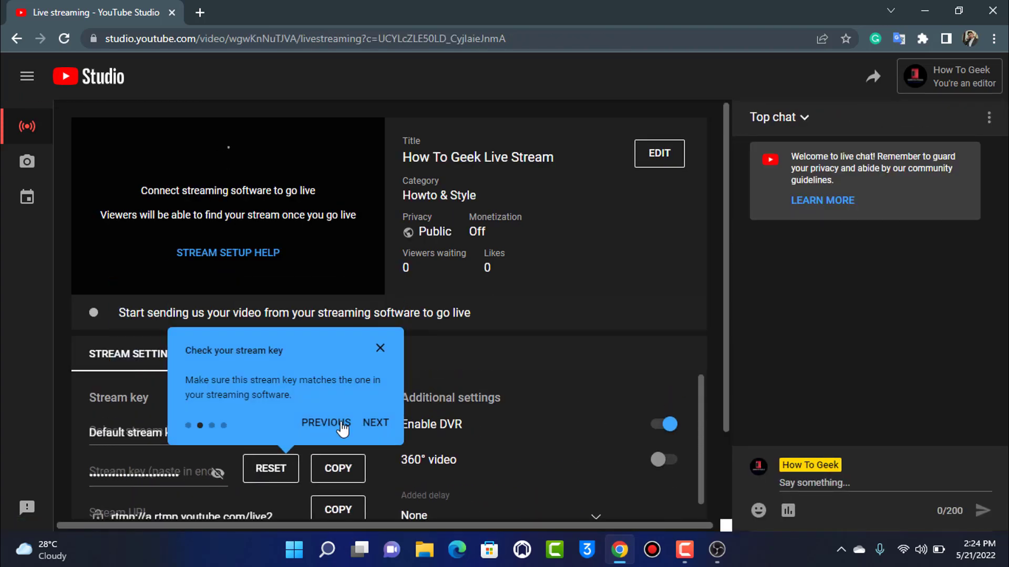
left_click(382, 351)
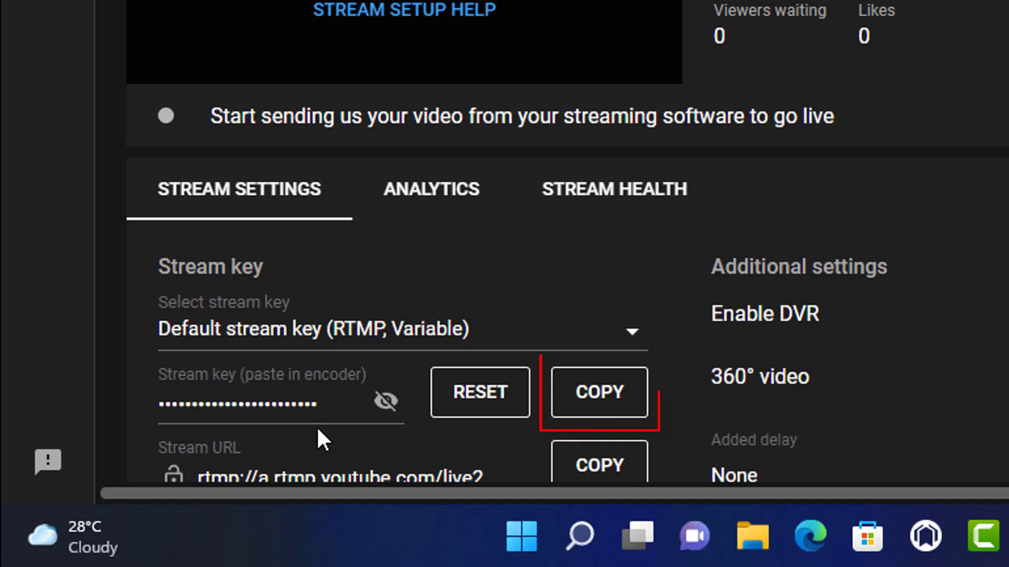
left_click(612, 404)
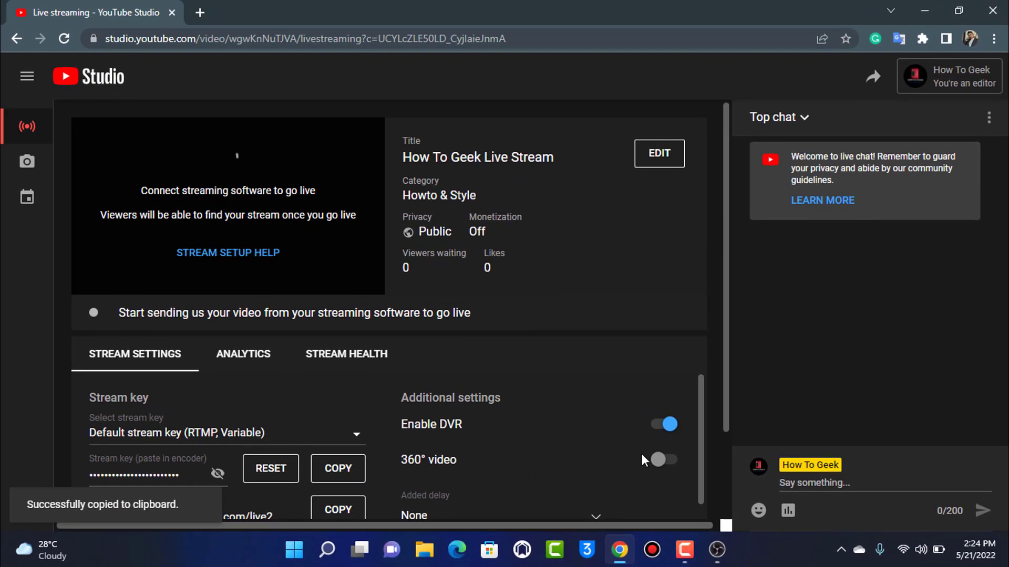
Step: Switch back to OBS Studio, choose the advanced stream key option and paste the YouTube stream key
left_click(720, 547)
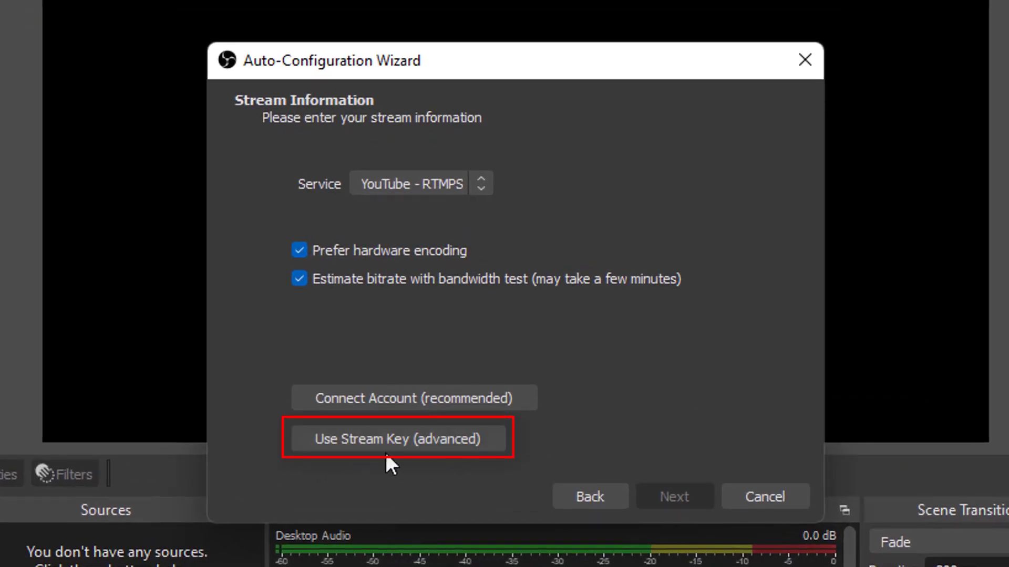
left_click(406, 444)
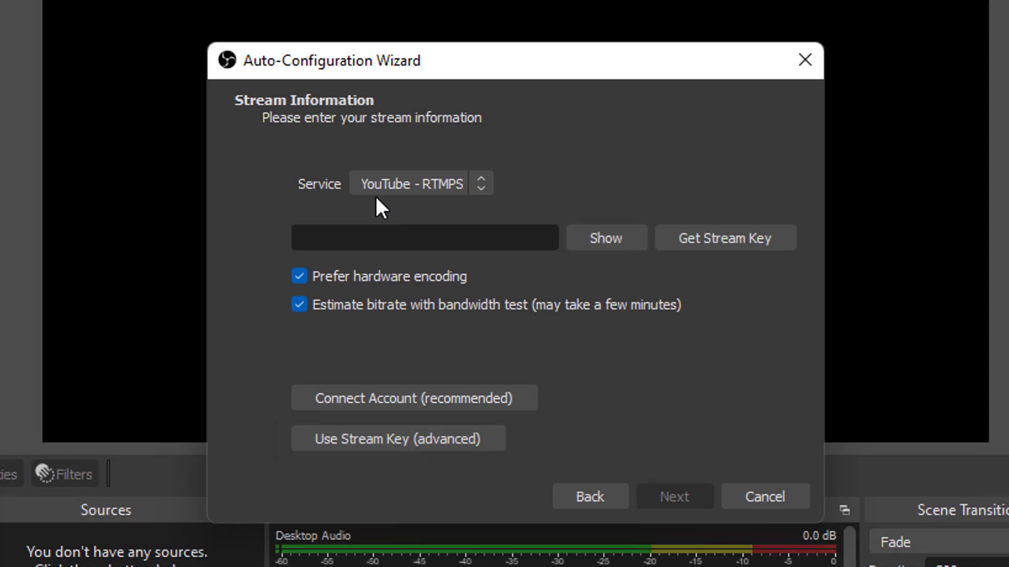
left_click(411, 238)
right_click(413, 239)
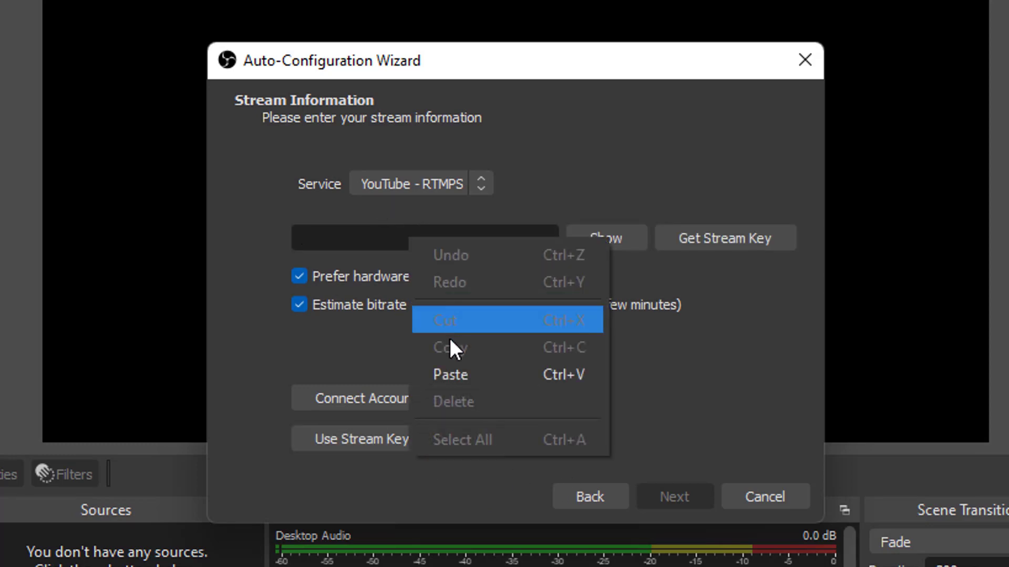
left_click(450, 374)
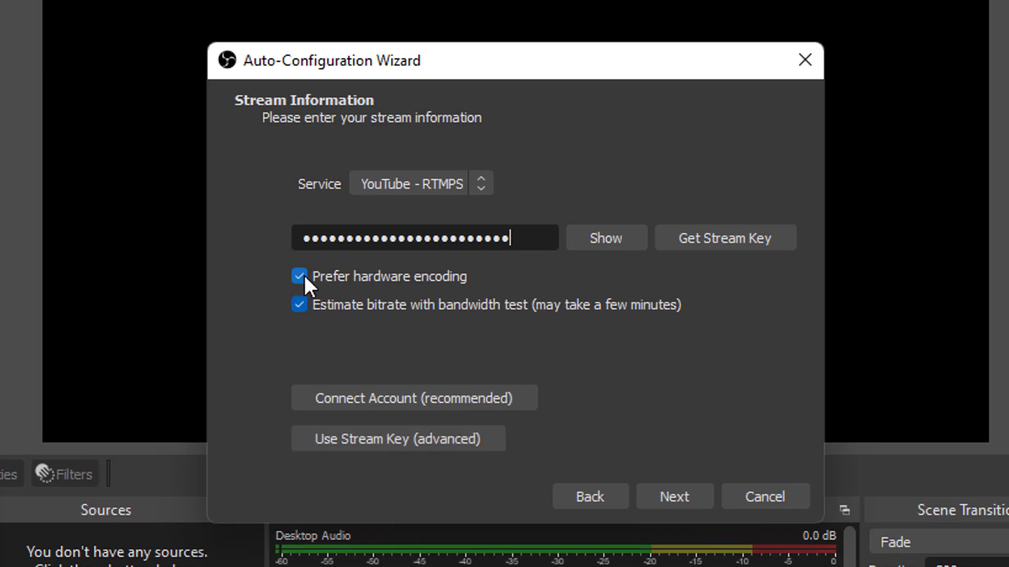
Step: Run the wizard's test with hardware encoding and the bandwidth-based bitrate estimate enabled, and apply the recommended settings
mouse_move(304, 276)
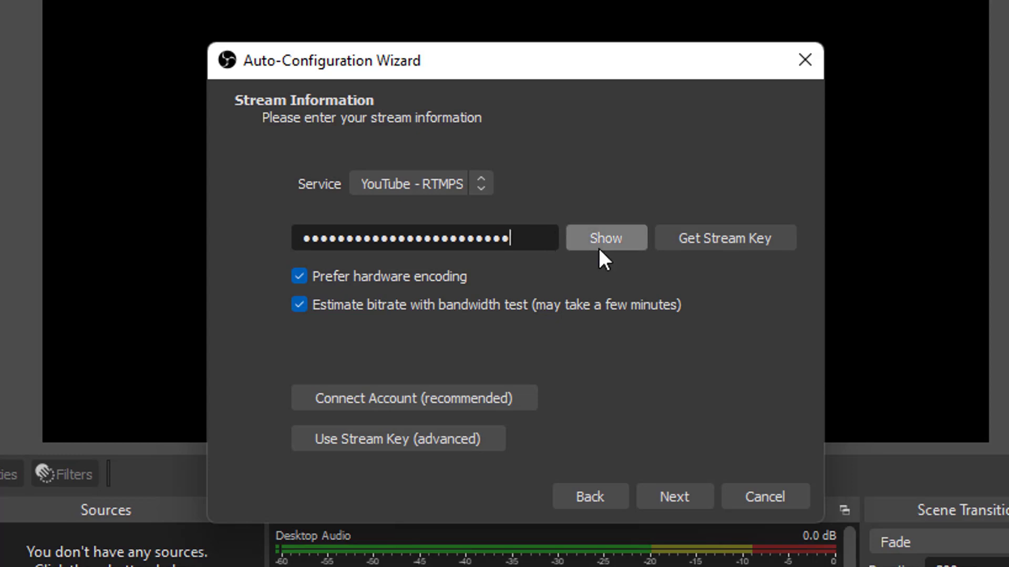
left_click(674, 496)
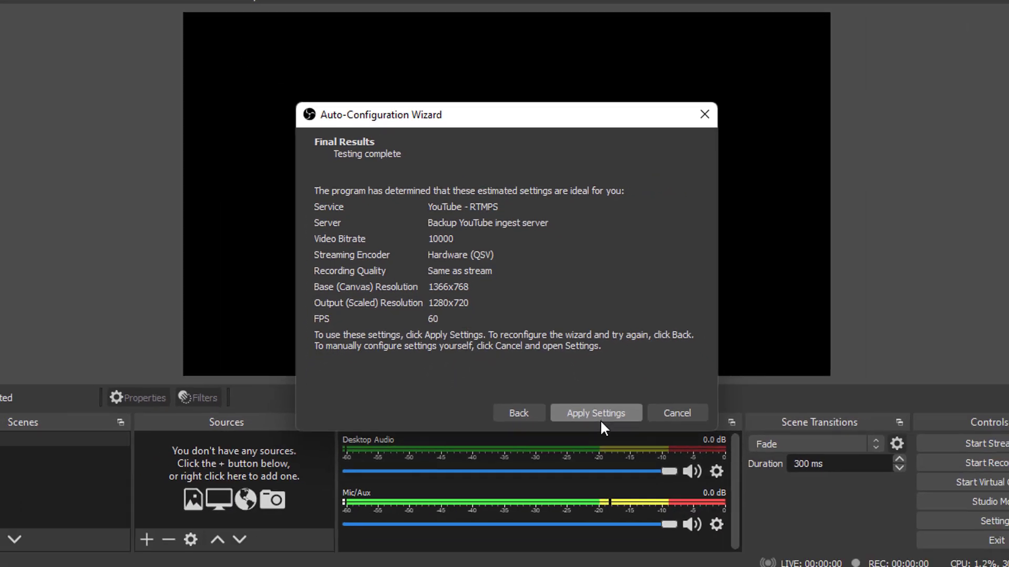
left_click(640, 489)
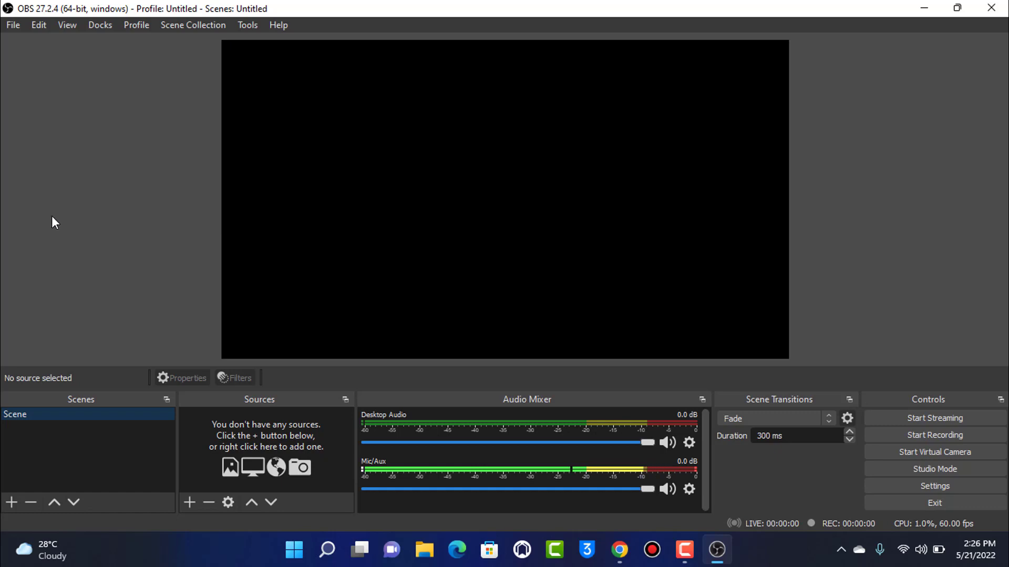
Step: Restart the Auto-Configuration Wizard and proceed to stream information with streaming optimization and the preset video settings
left_click(244, 30)
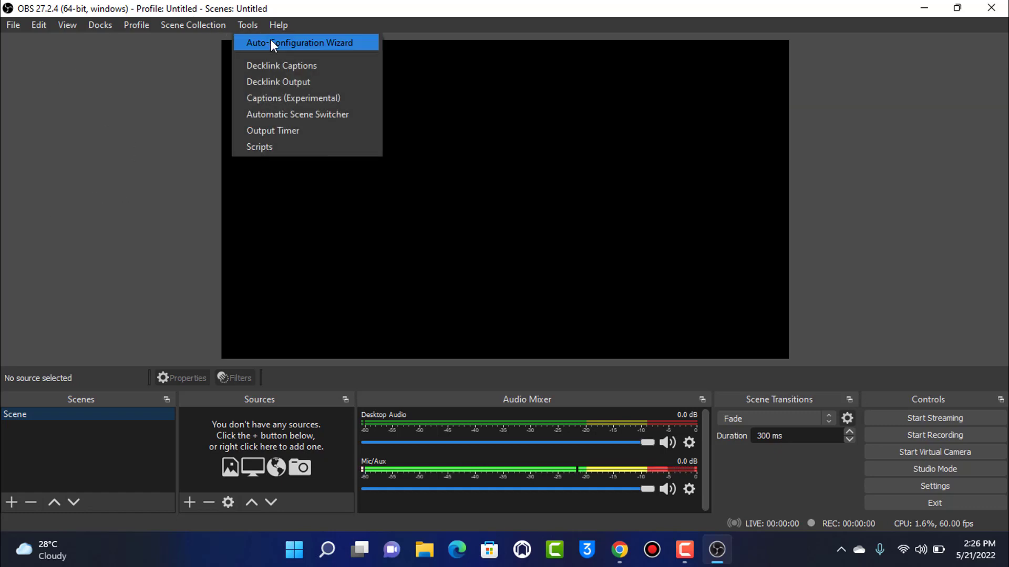
left_click(263, 43)
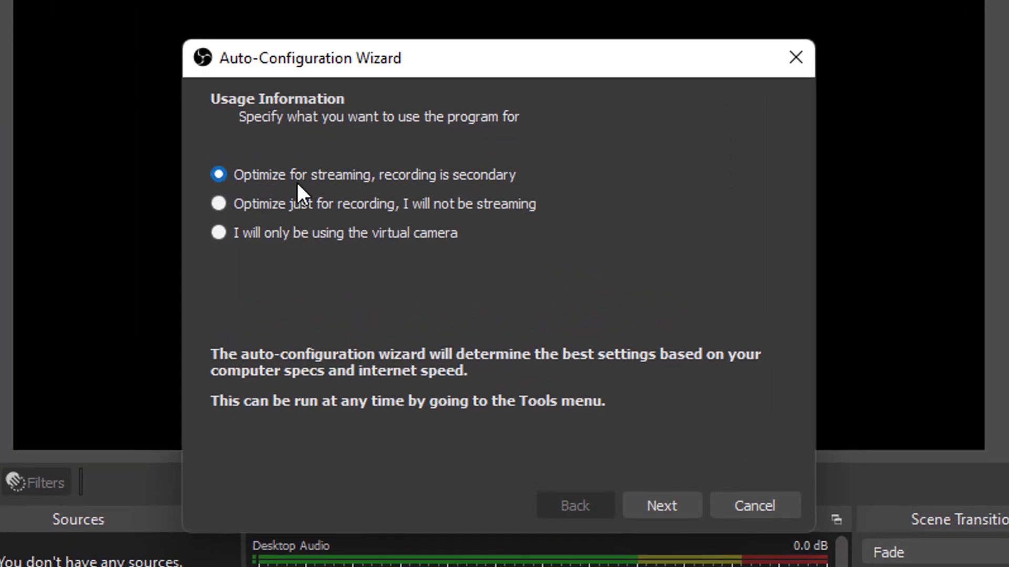
left_click(658, 506)
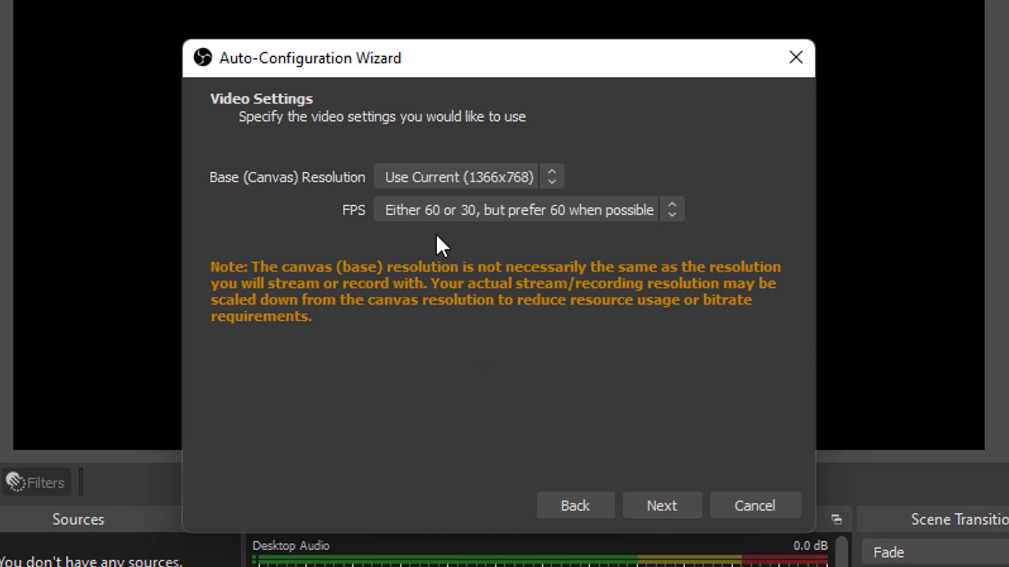
left_click(669, 504)
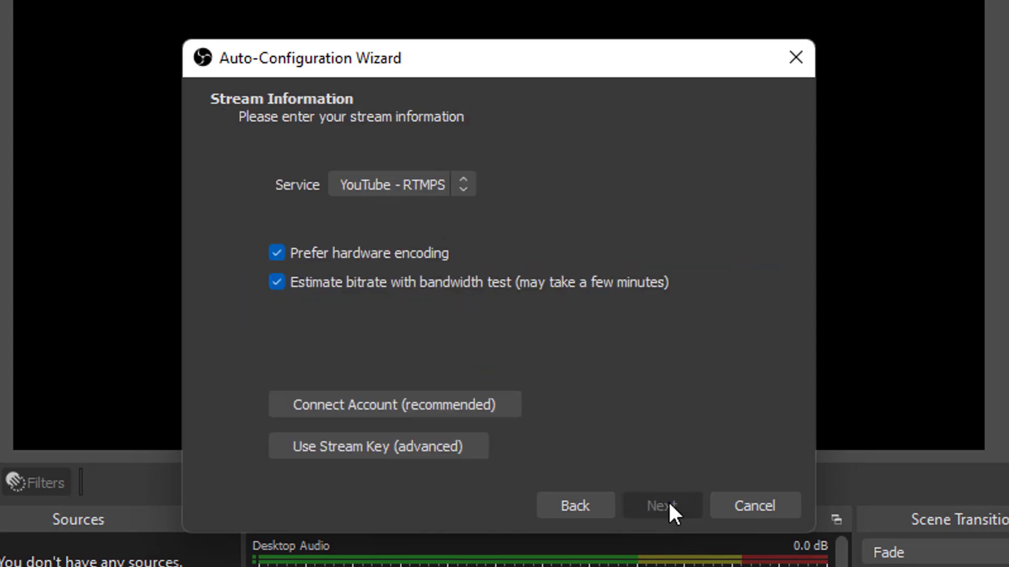
Step: Try the Twitch service with the Use Stream Key option, and close the wizard without applying anything
left_click(403, 185)
left_click(383, 220)
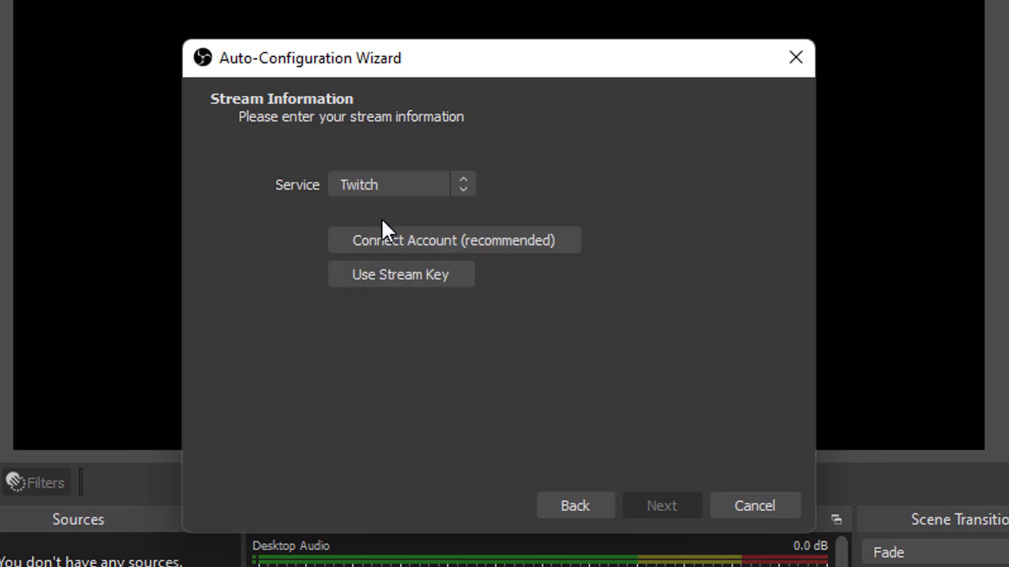
left_click(392, 177)
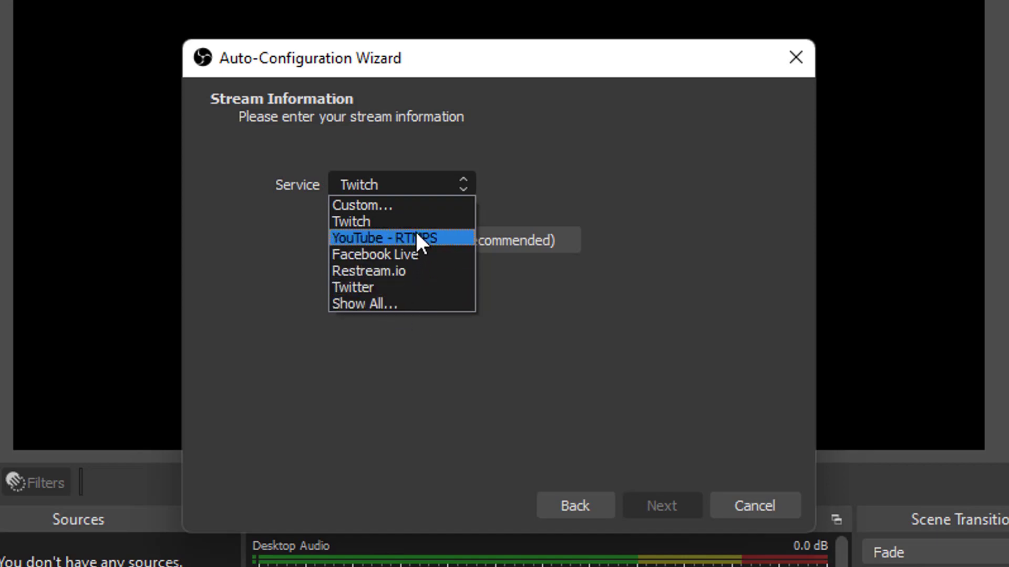
left_click(395, 222)
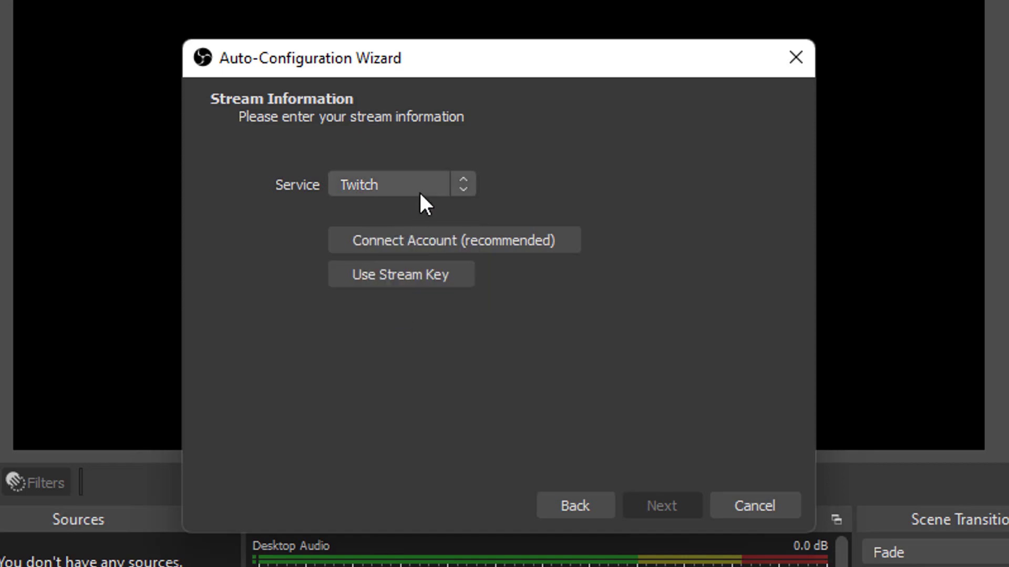
left_click(418, 277)
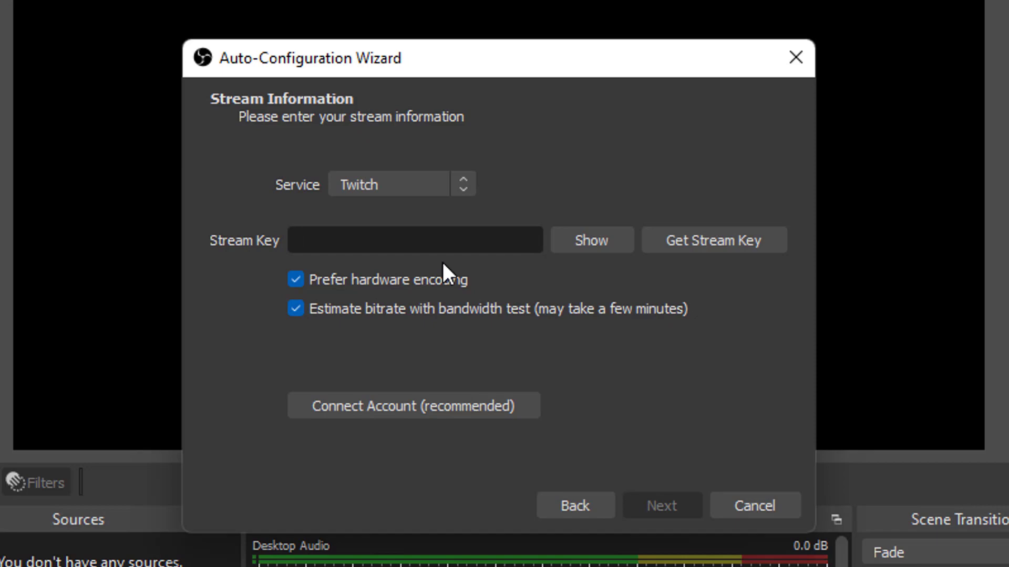
left_click(798, 62)
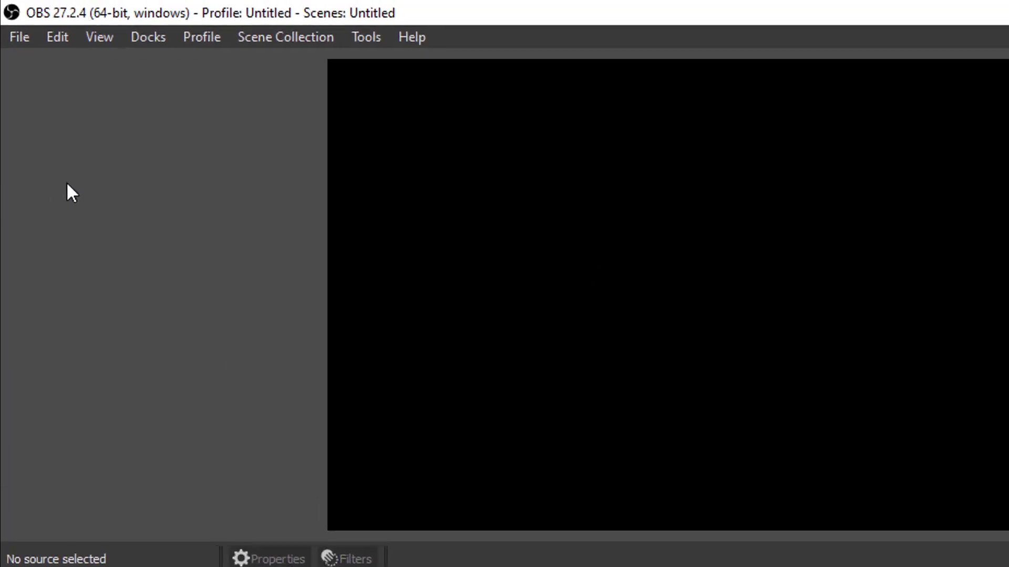
Step: Start the Auto-Configuration Wizard and proceed with the usage option "Optimize just for recording, I will not be streaming"
left_click(385, 39)
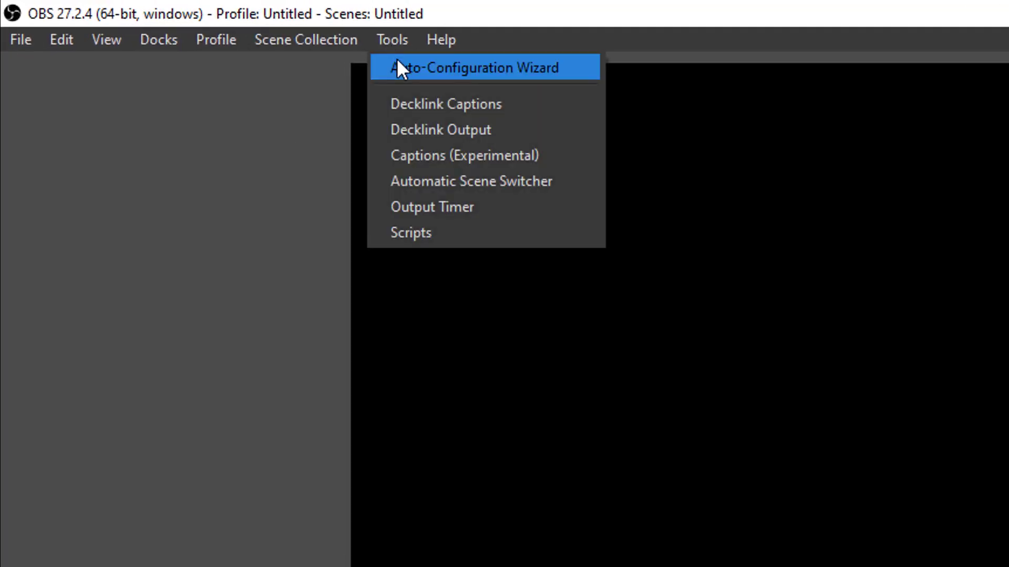
left_click(445, 67)
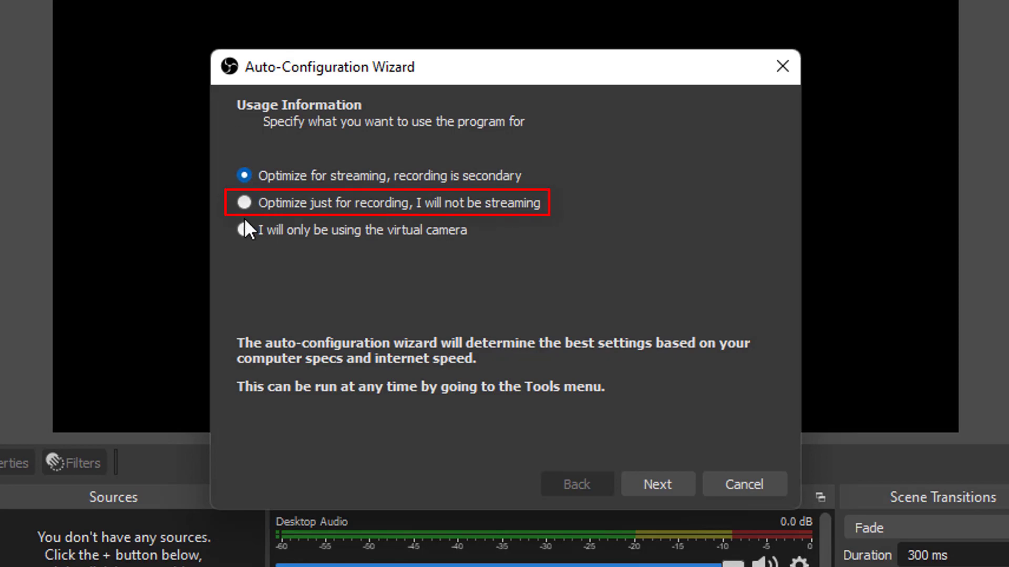
left_click(247, 197)
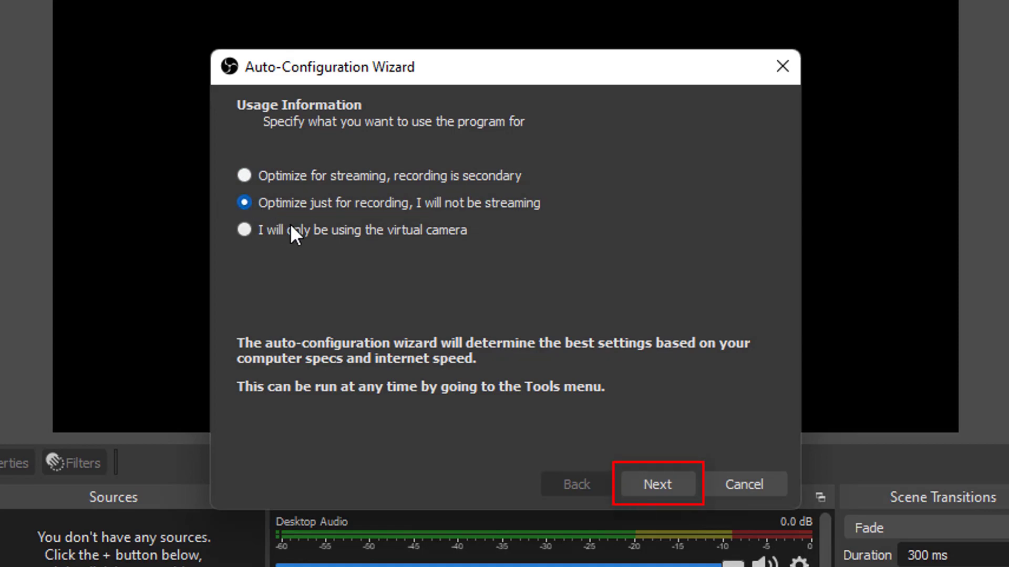
left_click(652, 480)
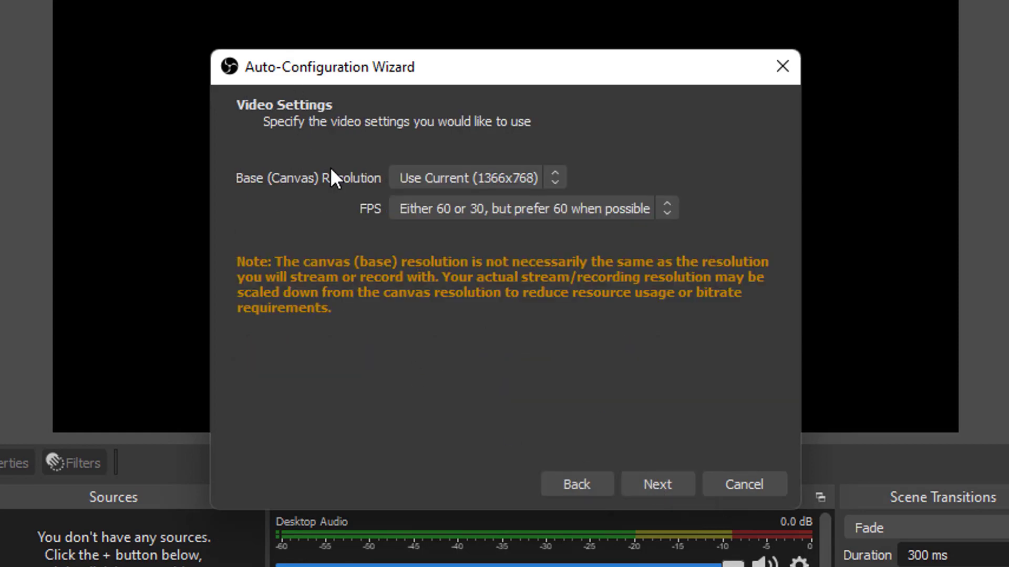
Step: Try the FPS options 30 and 60 in the wizard's video settings
left_click(452, 177)
left_click(340, 210)
left_click(439, 217)
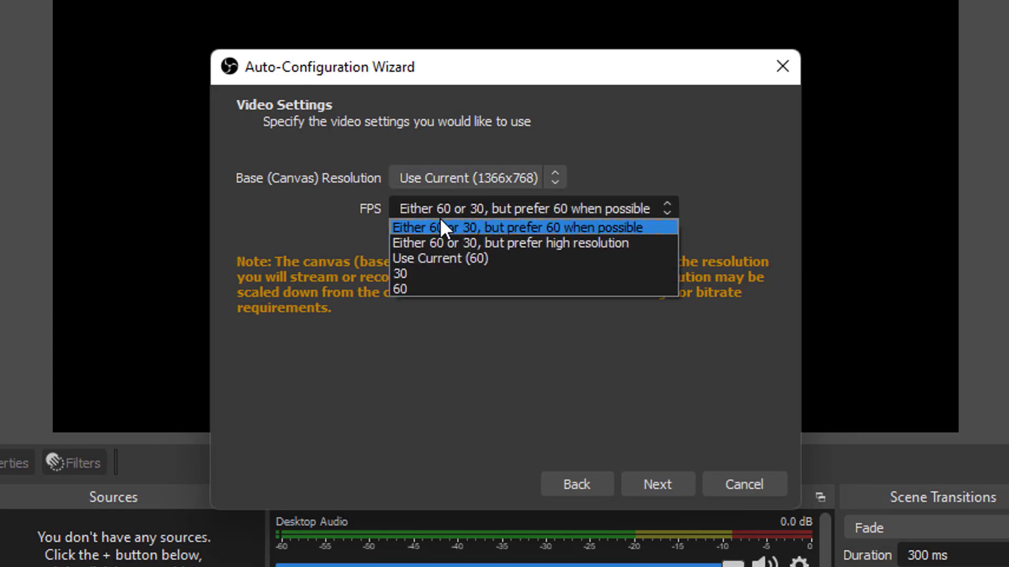
left_click(439, 274)
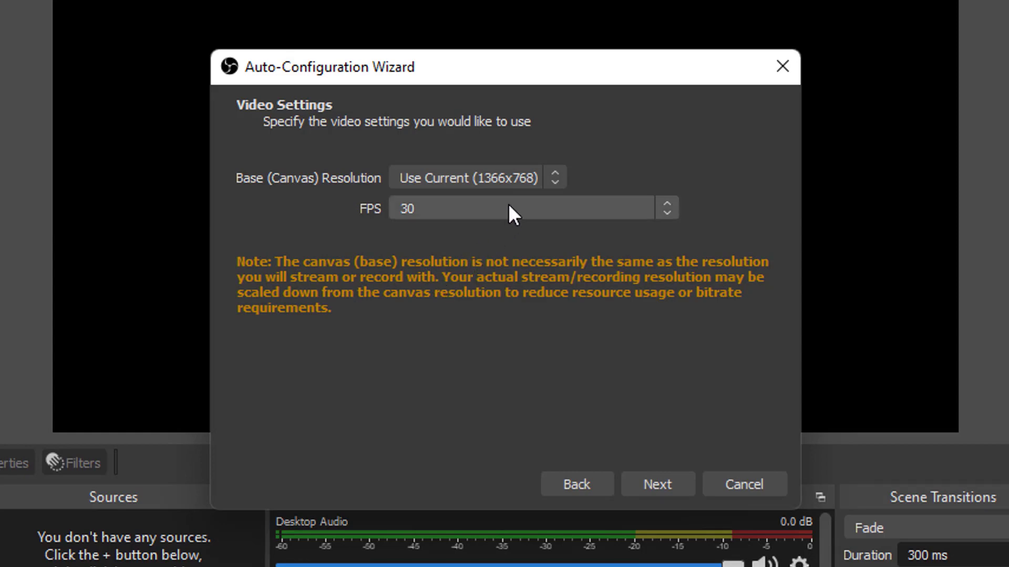
left_click(508, 207)
left_click(439, 288)
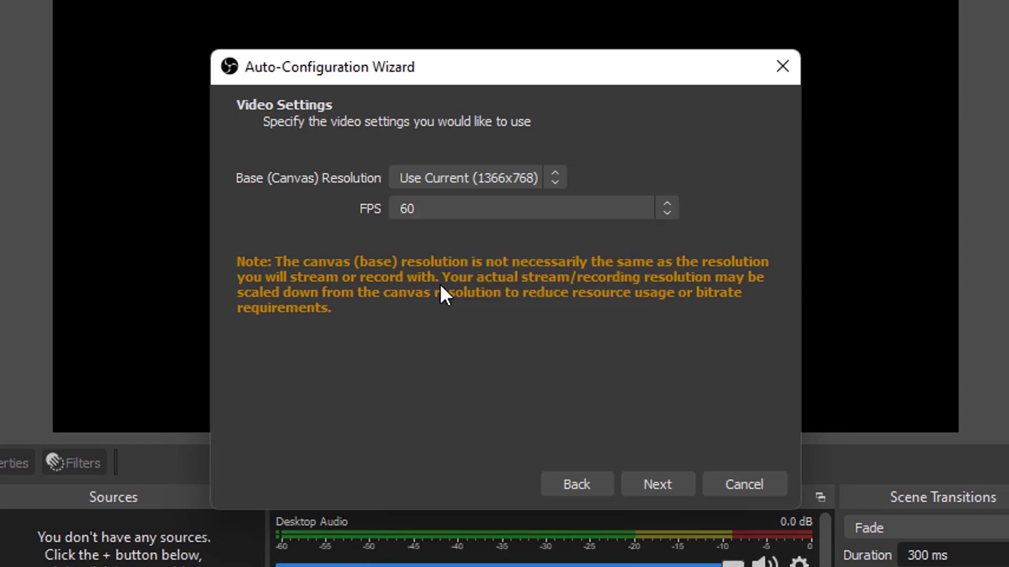
Step: Set FPS to "Either 60 or 30, but prefer 60 when possible", run the recording test and apply the recommended settings
left_click(502, 201)
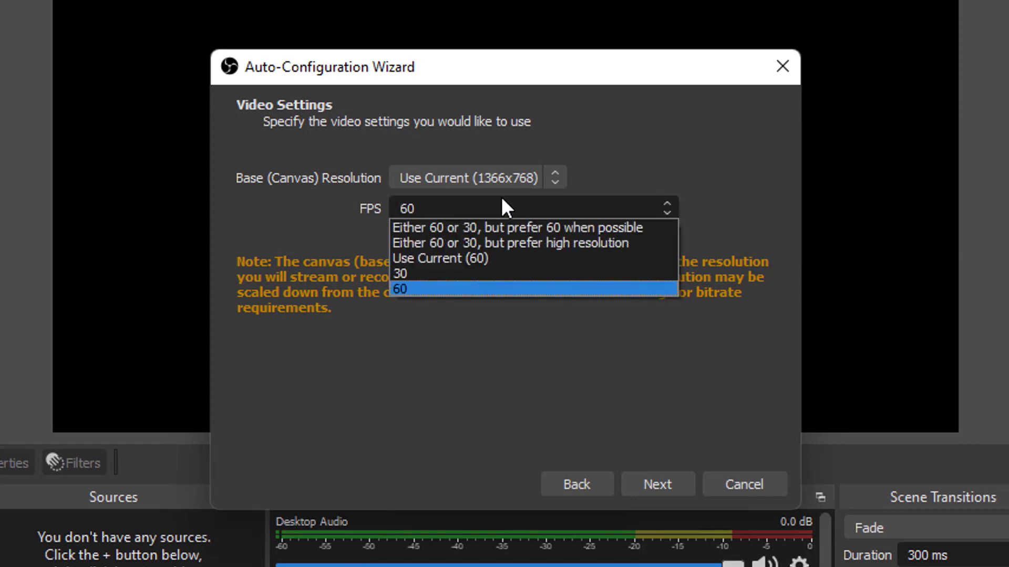
left_click(484, 230)
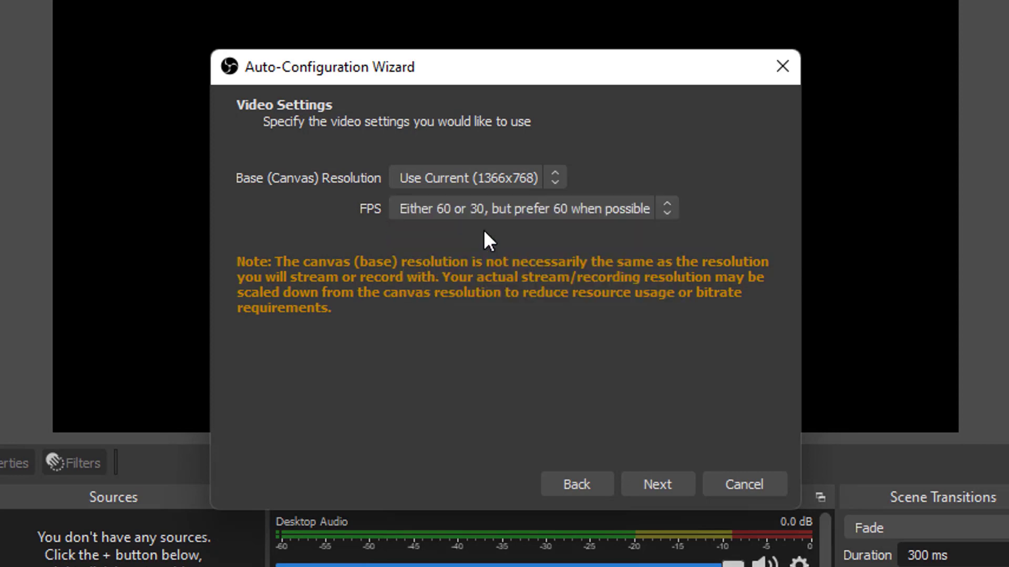
left_click(661, 494)
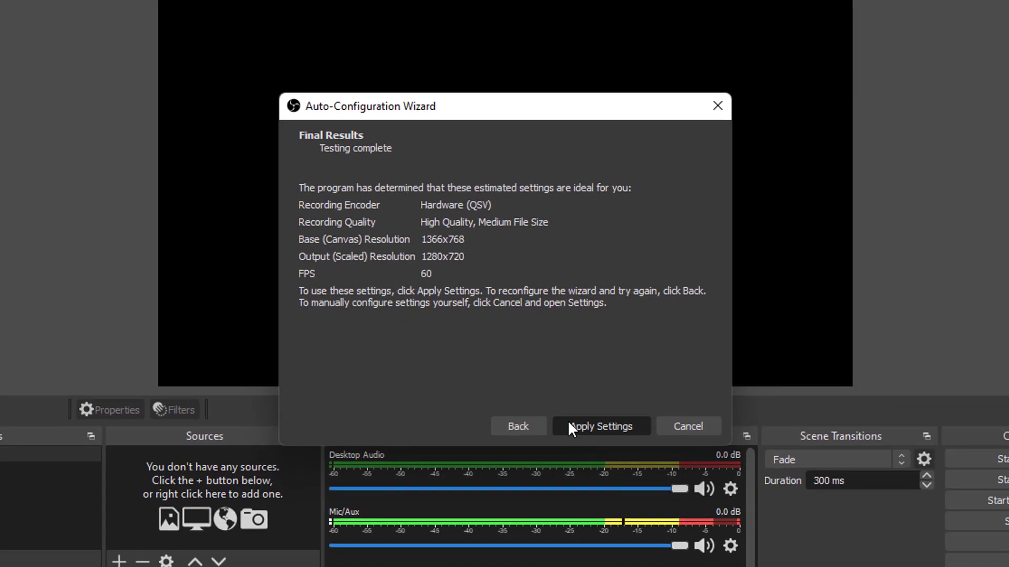
left_click(587, 481)
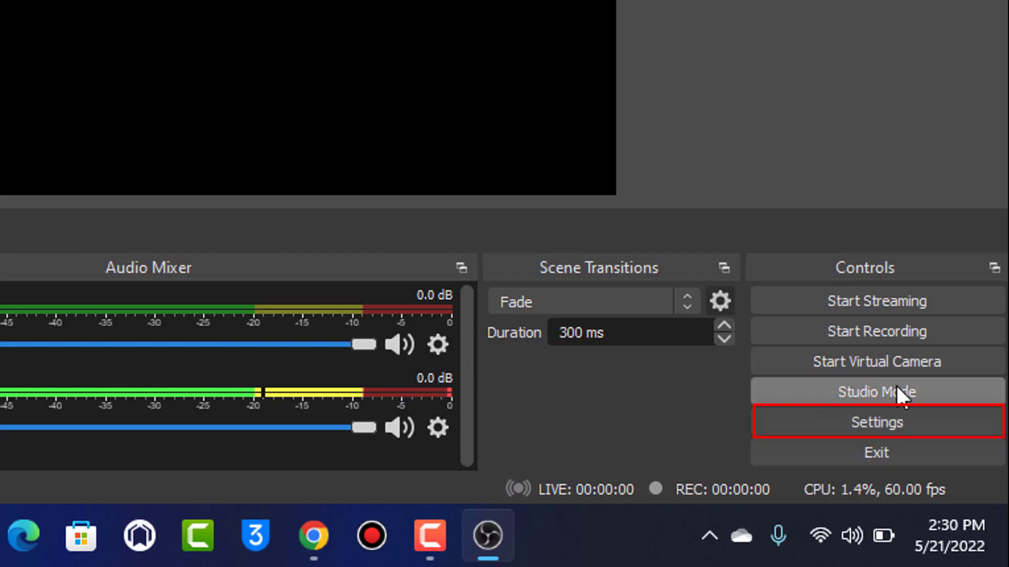
Step: Open the audio settings and select Default as the Desktop Audio device
left_click(916, 428)
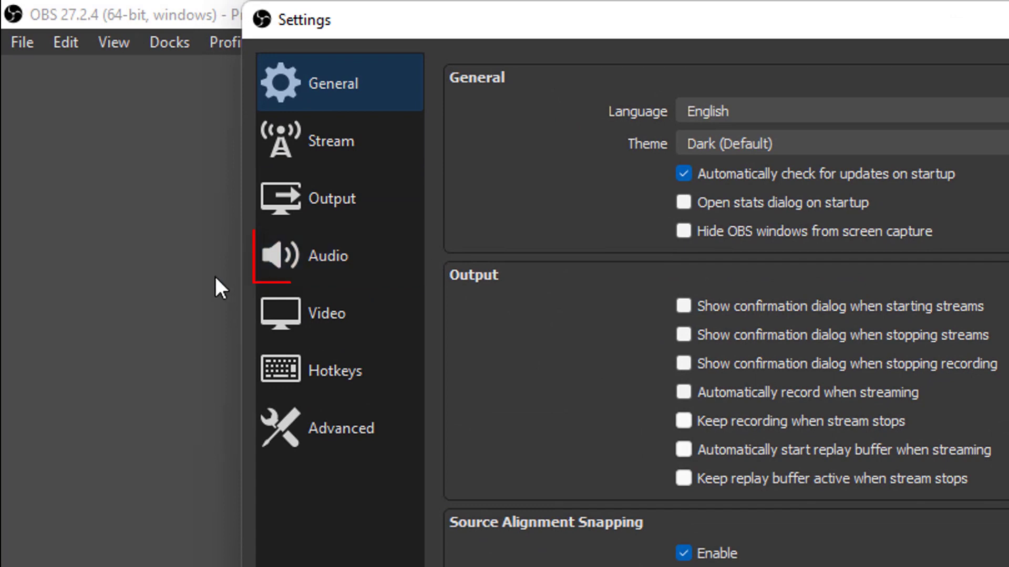
left_click(344, 270)
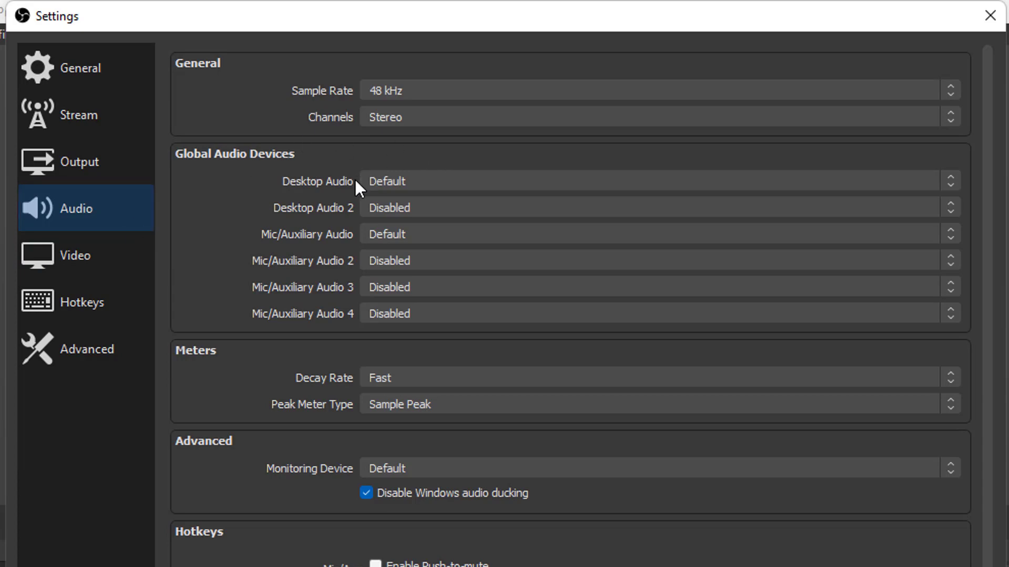
left_click(429, 181)
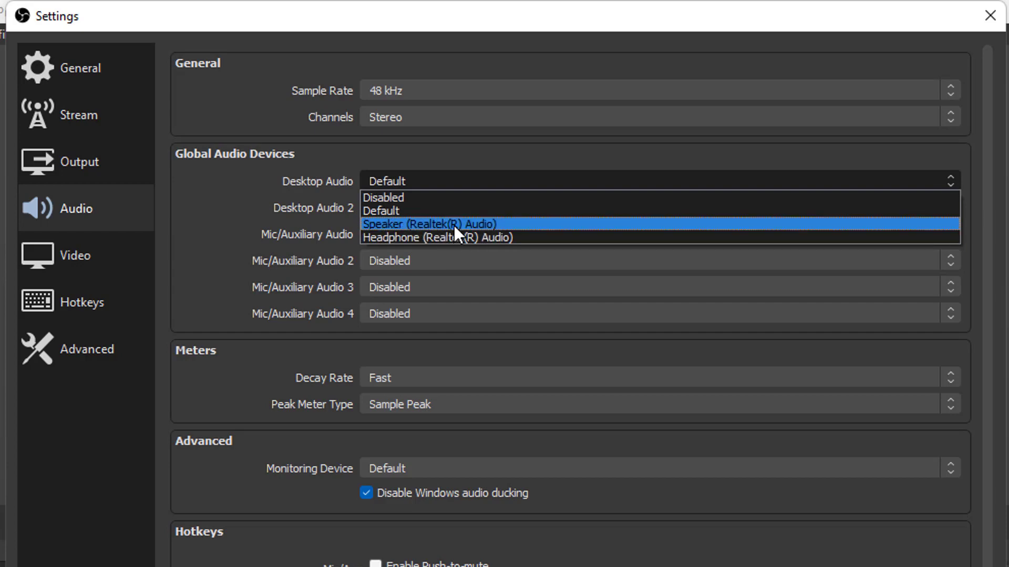
left_click(442, 213)
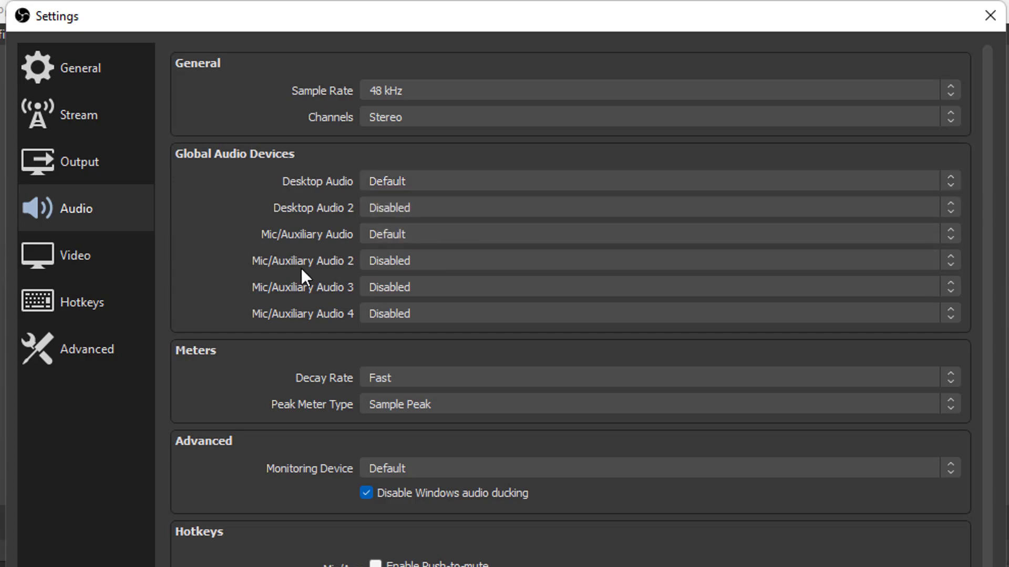
Step: Set Mic/Auxiliary Audio to "Headset Microphone (Realtek(R) Audio)", and apply and close the settings
left_click(404, 231)
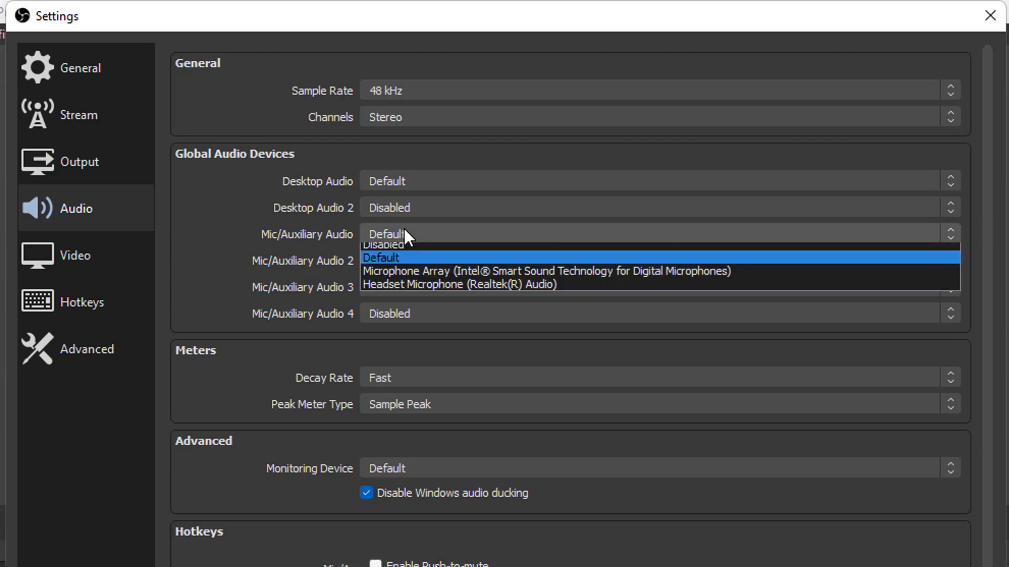
left_click(430, 288)
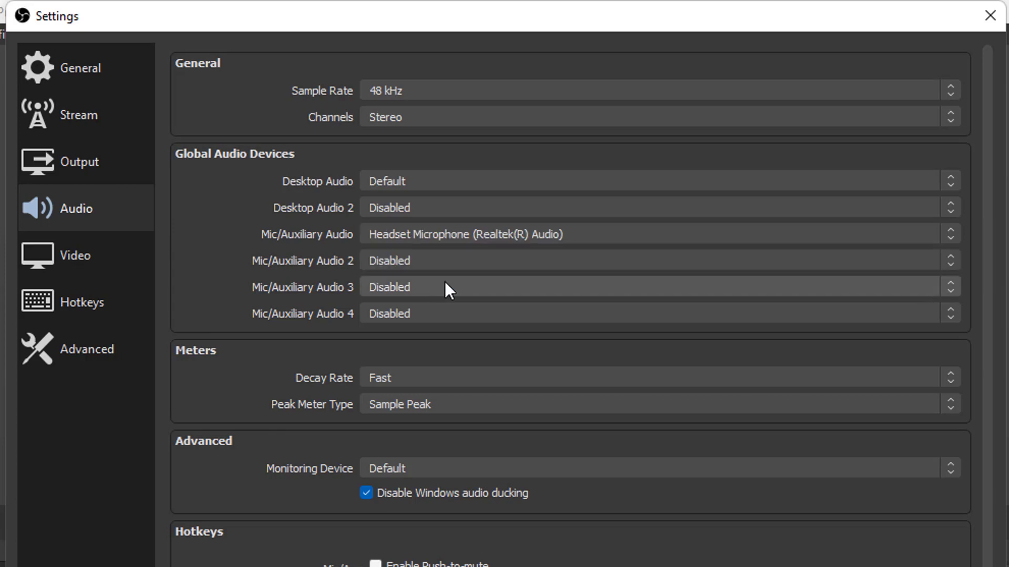
left_click(434, 237)
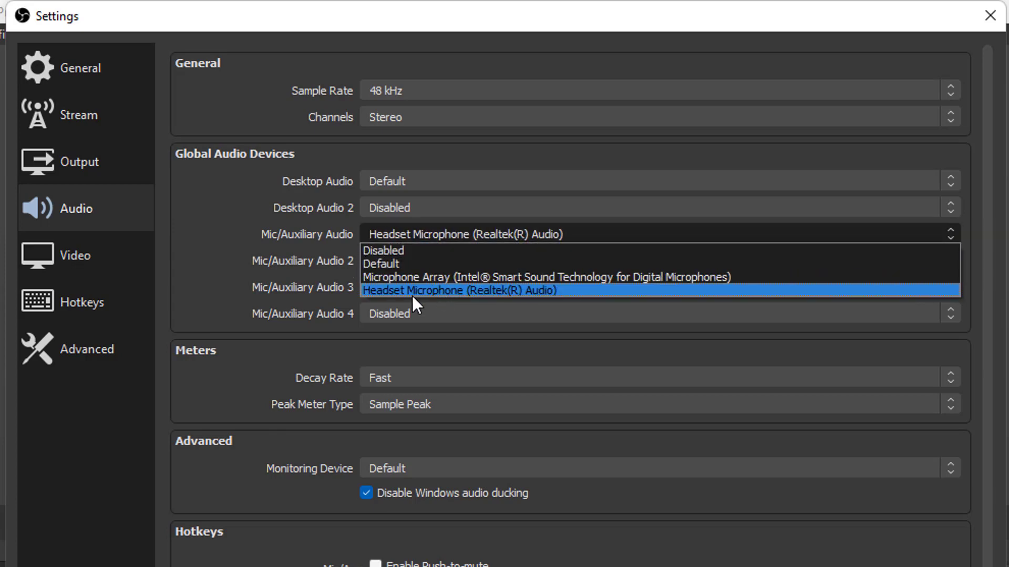
left_click(479, 291)
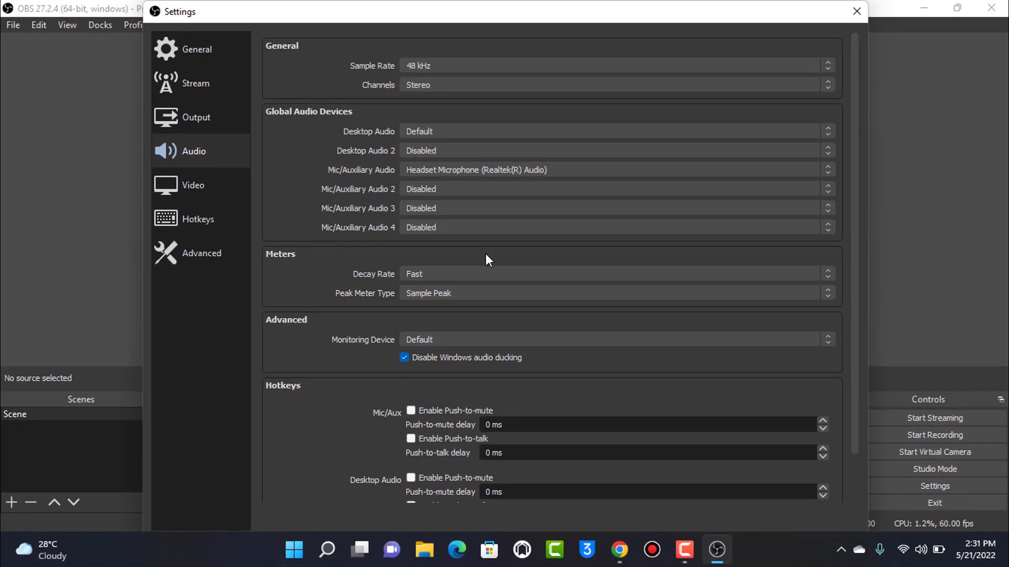
scroll(647, 409, "down", 2)
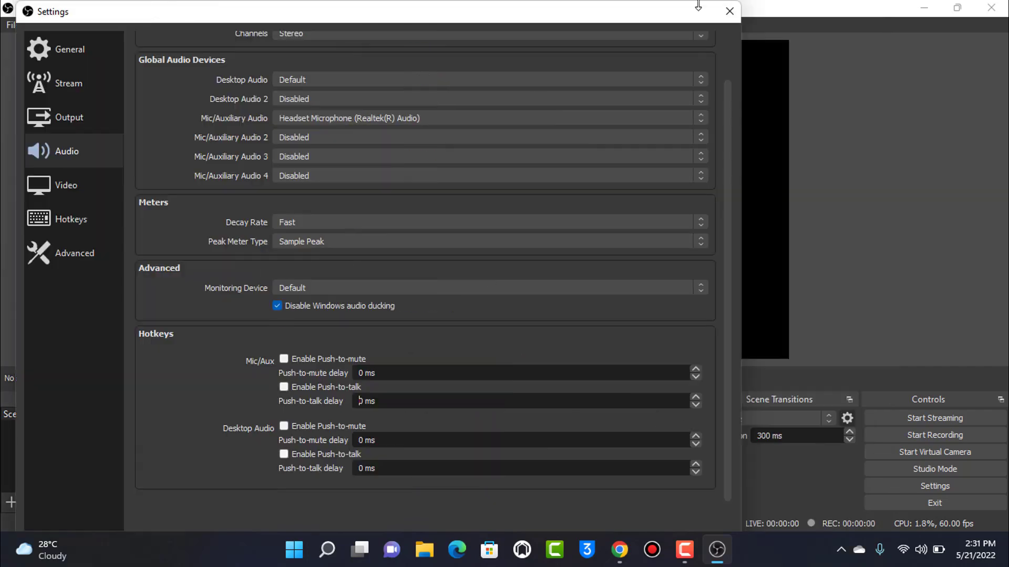
left_click_drag(713, 2, 731, 14)
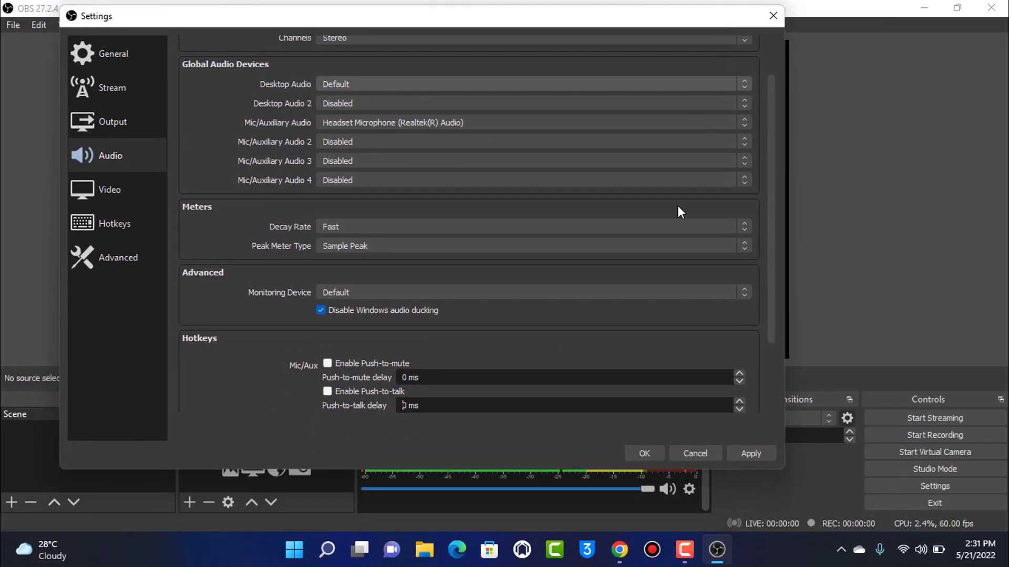
left_click(760, 457)
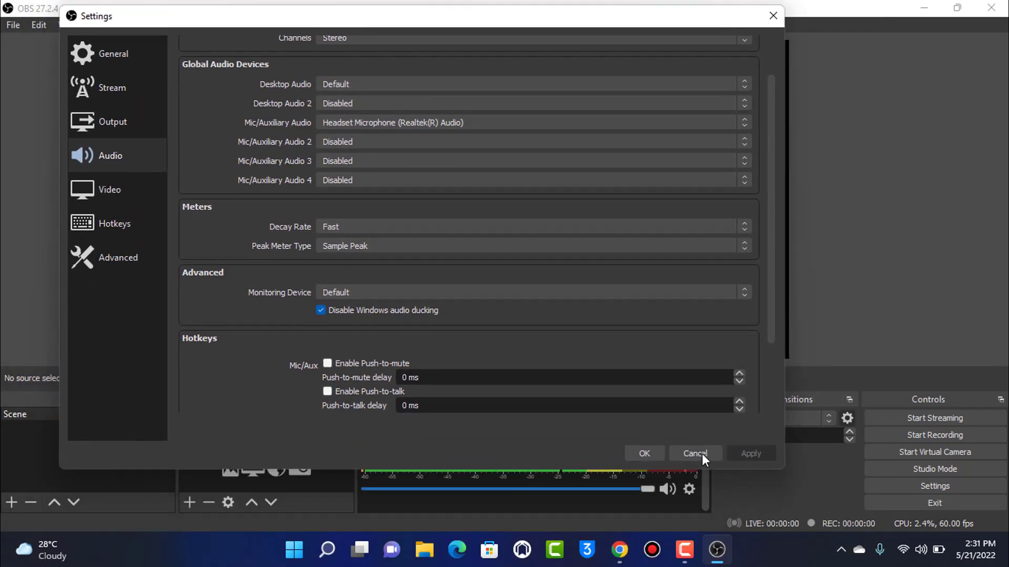
left_click(658, 455)
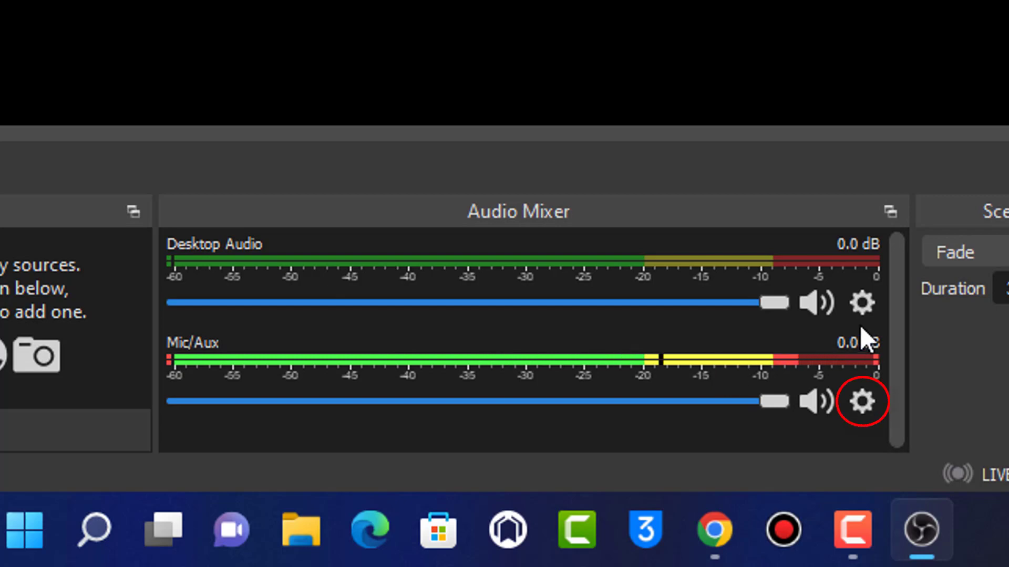
Step: Enable Mono for Mic/Aux in the advanced audio properties and close them
left_click(861, 402)
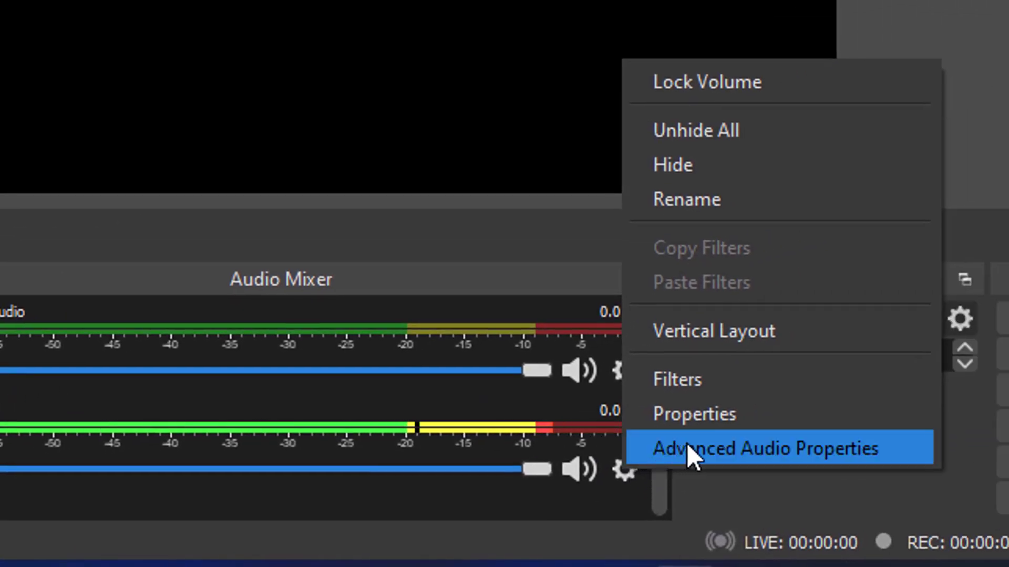
left_click(686, 447)
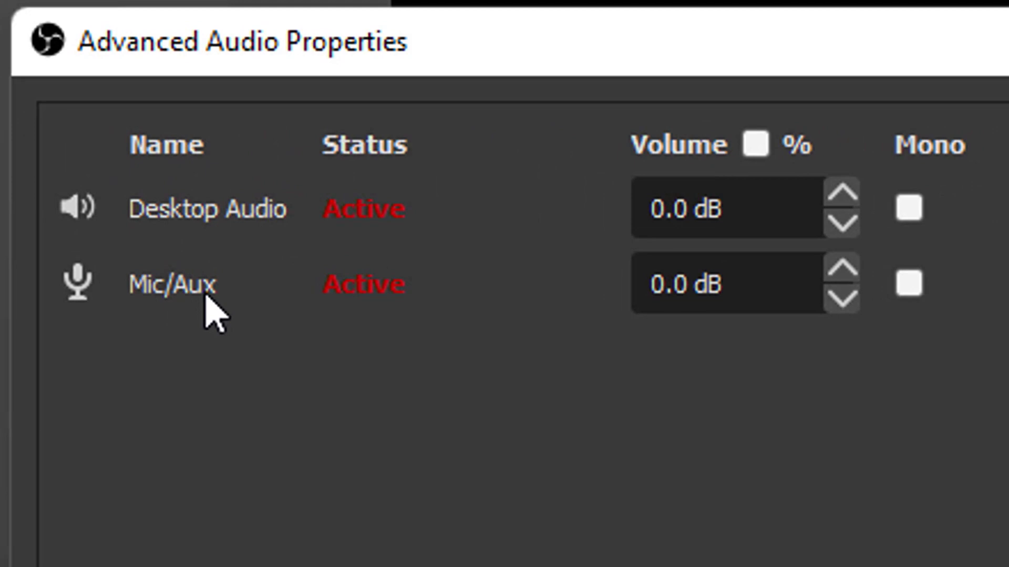
left_click(907, 286)
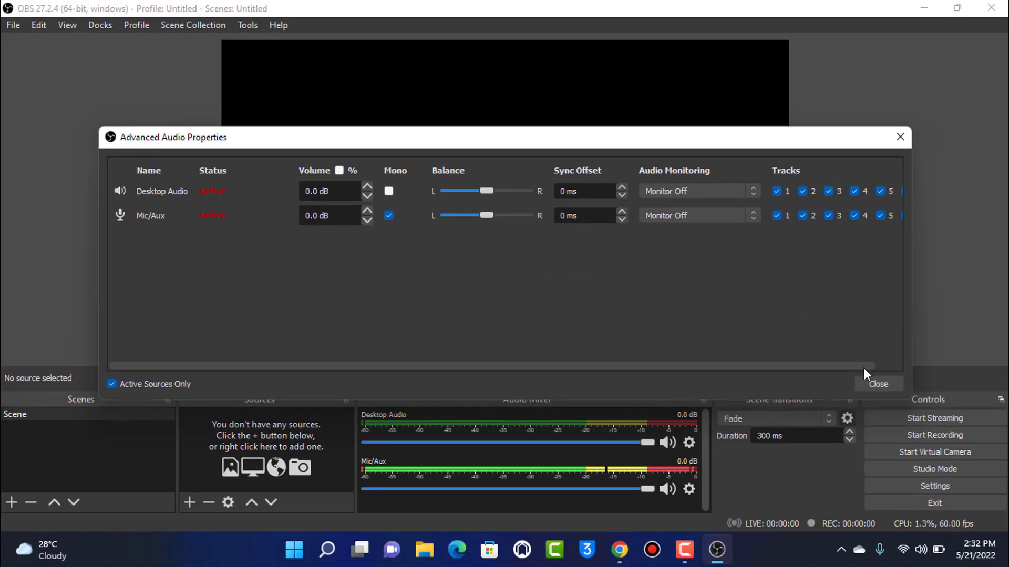
left_click(874, 381)
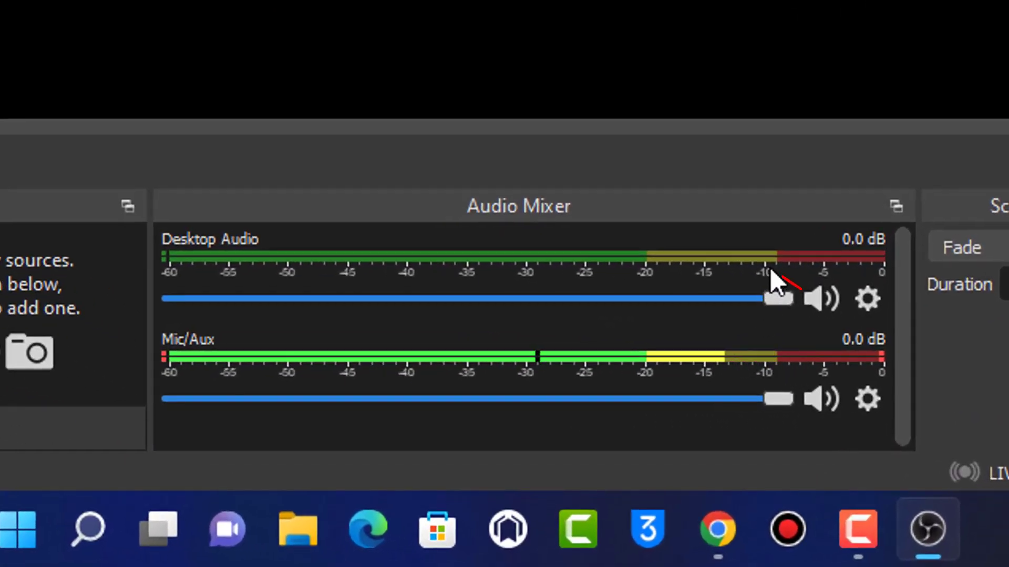
Step: Mute and unmute Desktop Audio and Mic/Aux one after the other in the audio mixer
left_click(674, 444)
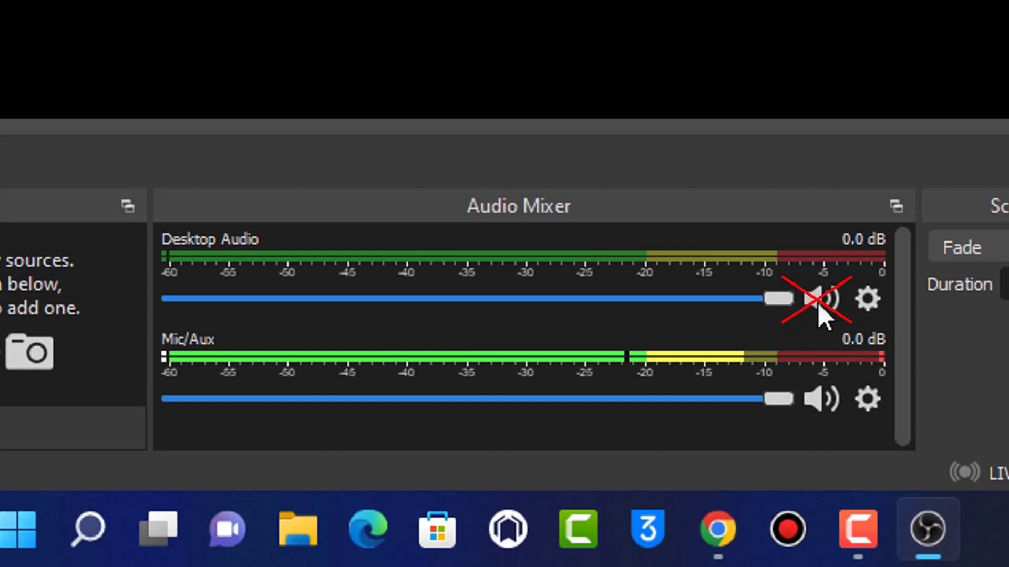
left_click(818, 303)
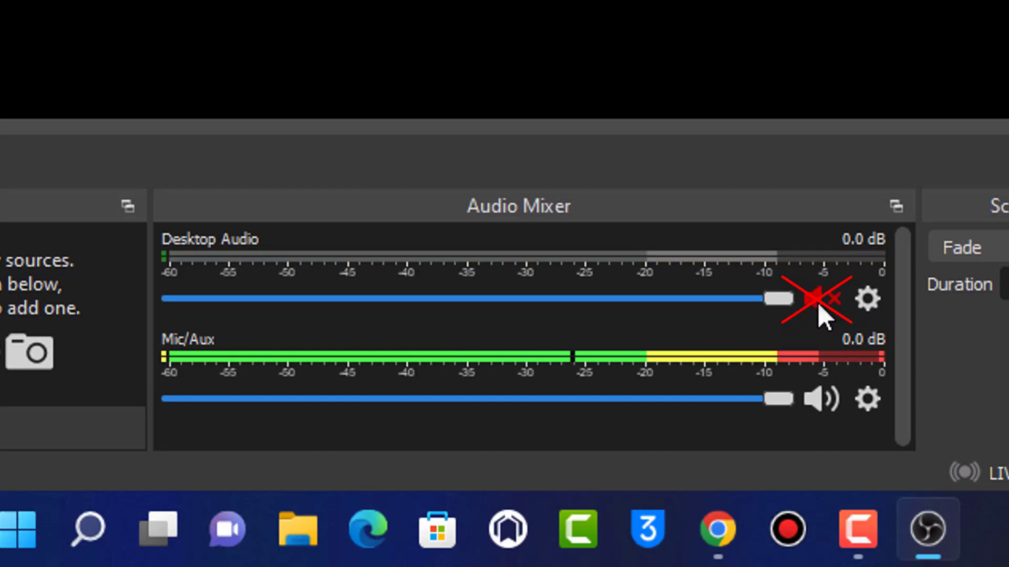
left_click(816, 305)
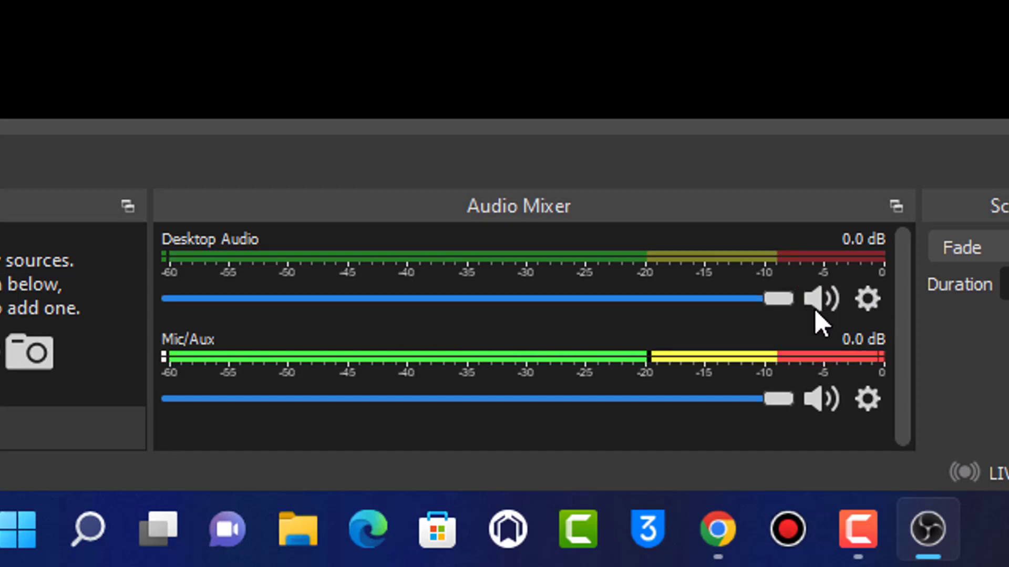
left_click(823, 402)
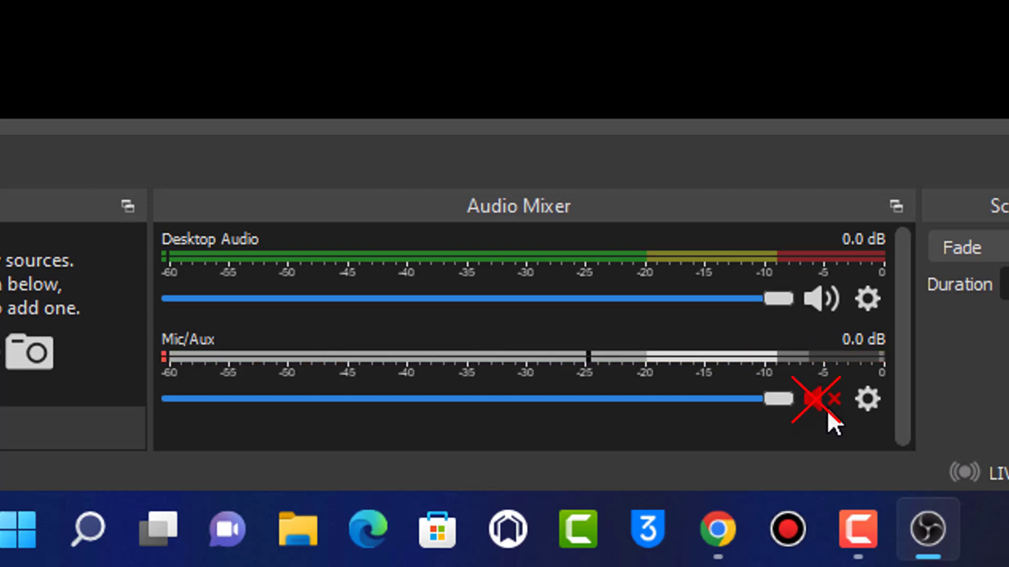
left_click(821, 404)
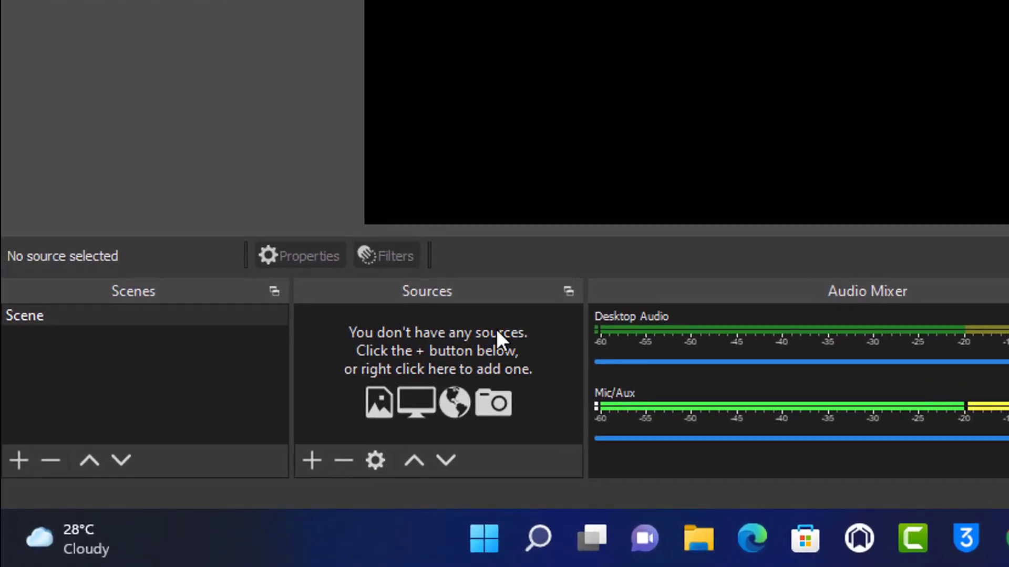
Step: Add a new Display Capture source named "Right Monitor" to the scene
right_click(462, 326)
mouse_move(571, 362)
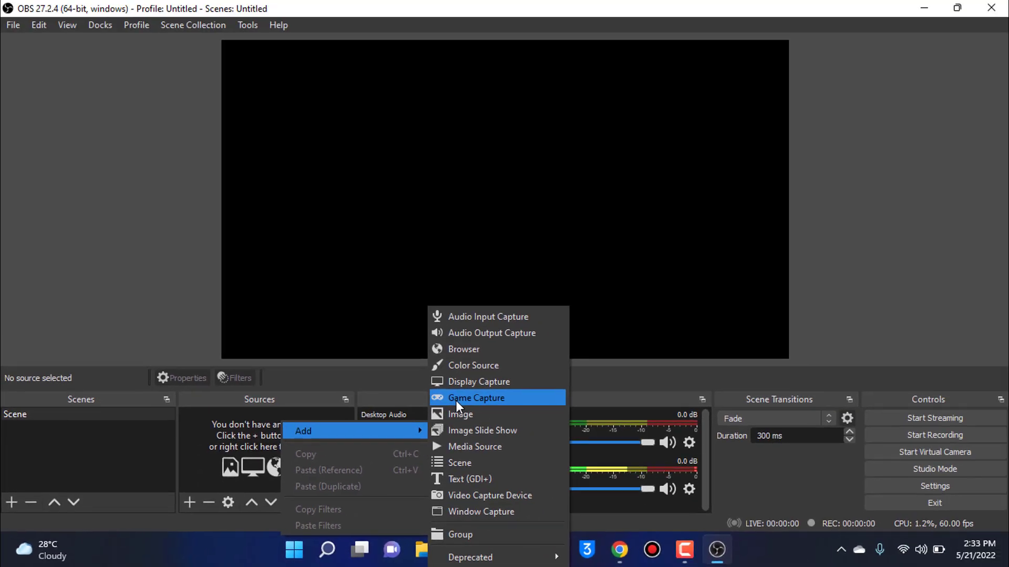
left_click(458, 387)
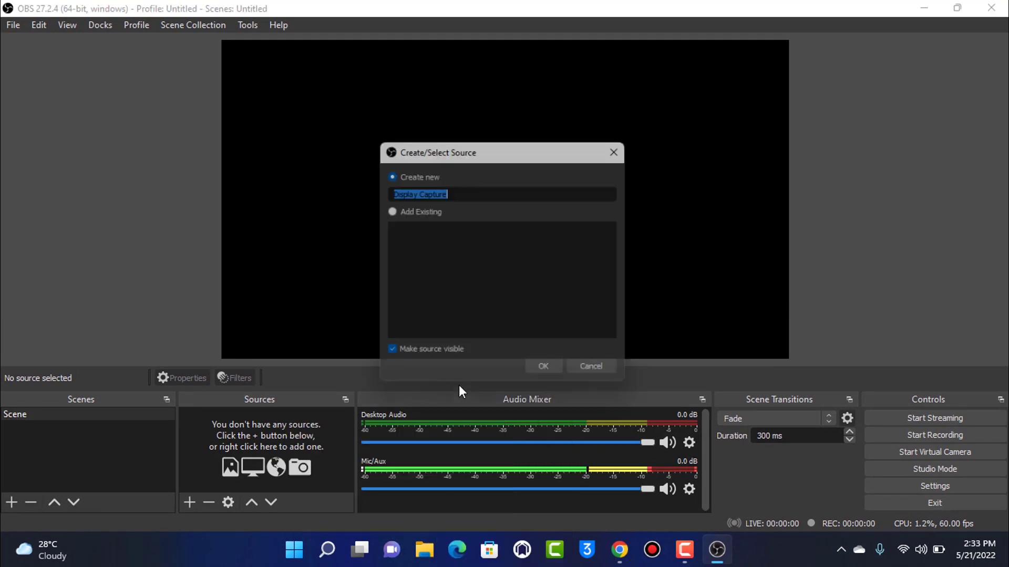
left_click(461, 187)
key("BackSpace")
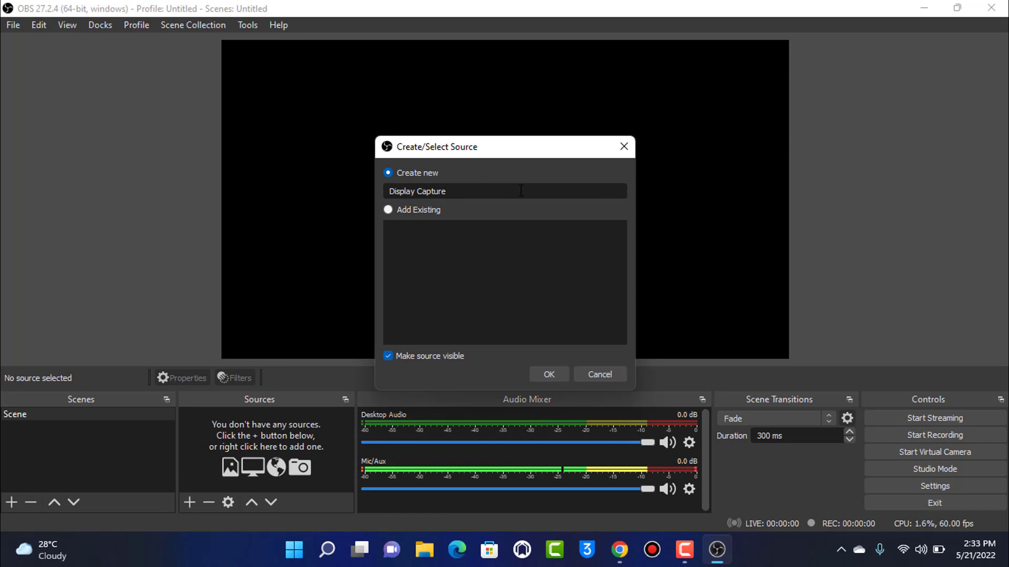
key("BackSpace")
key("BackSpace")
key("BackSpace")
key("BackSpace")
key("BackSpace")
key("BackSpace")
key("BackSpace")
key("BackSpace")
key("BackSpace")
key("BackSpace")
key("BackSpace")
key("BackSpace")
type("Right Monit")
left_click(389, 357)
left_click(551, 374)
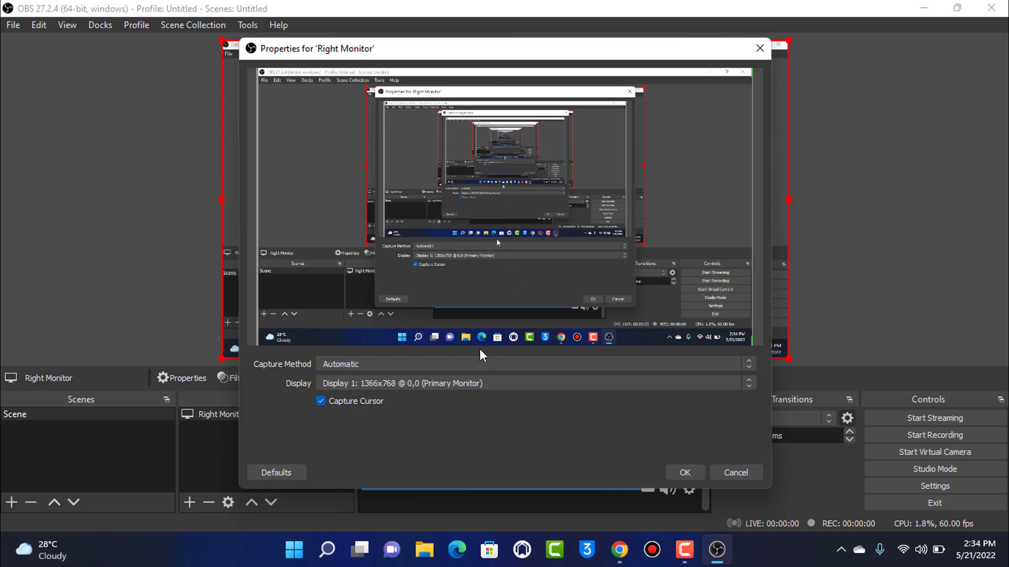
Step: Choose Display 1 and the Automatic capture method for the Right Monitor source after trying the other methods, and confirm its properties
left_click(355, 384)
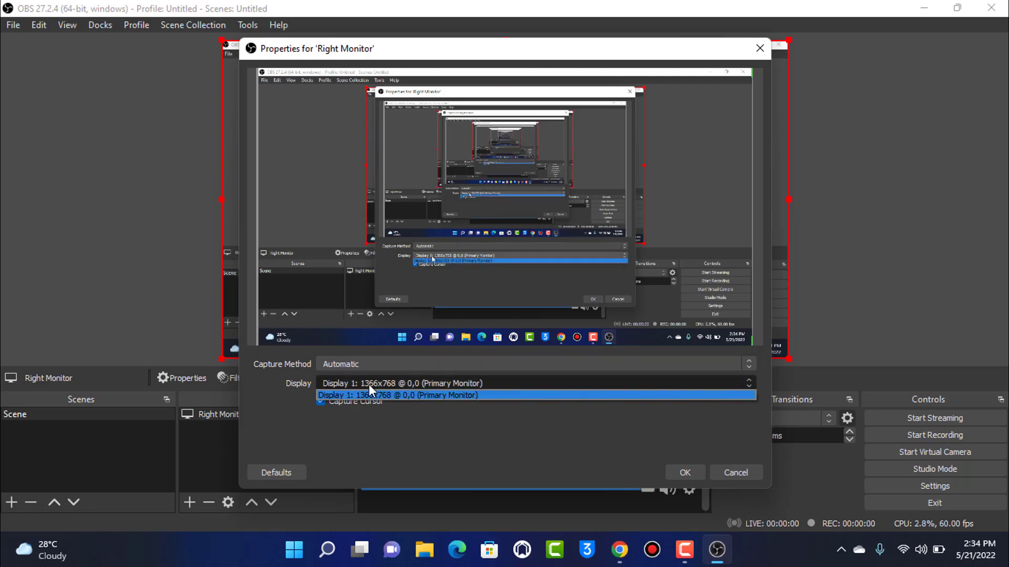
left_click(362, 409)
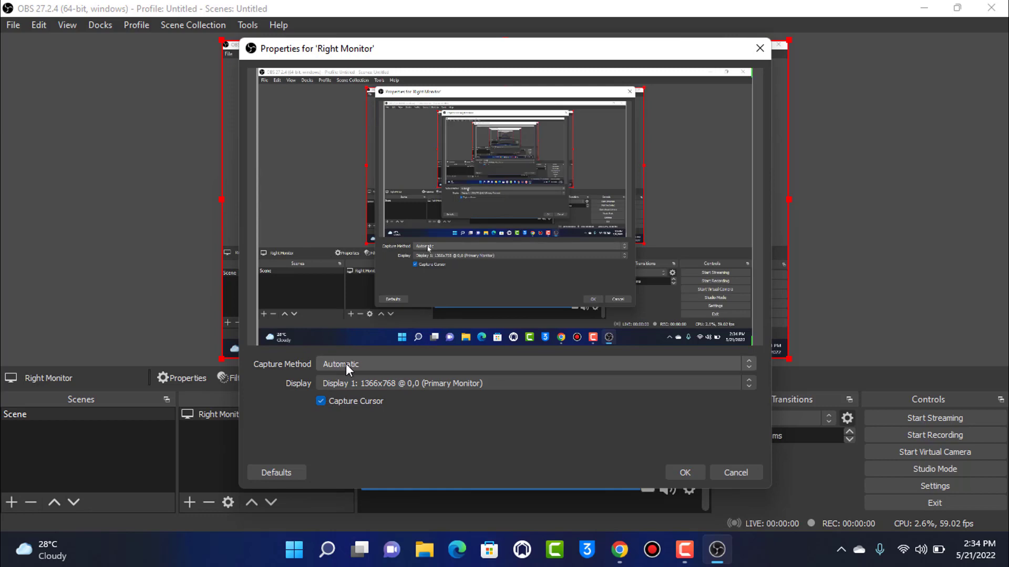
left_click(346, 364)
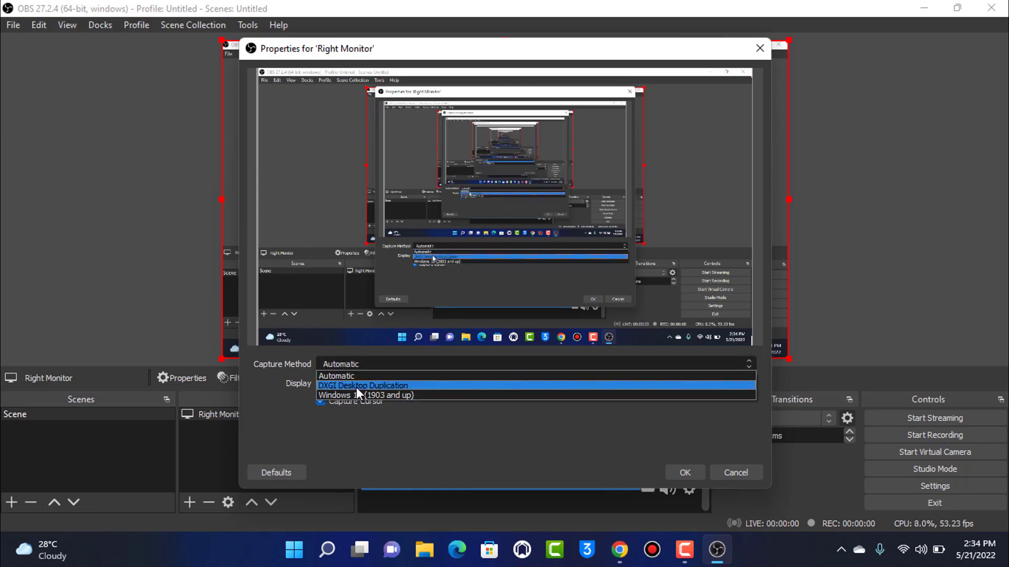
left_click(374, 389)
left_click(383, 365)
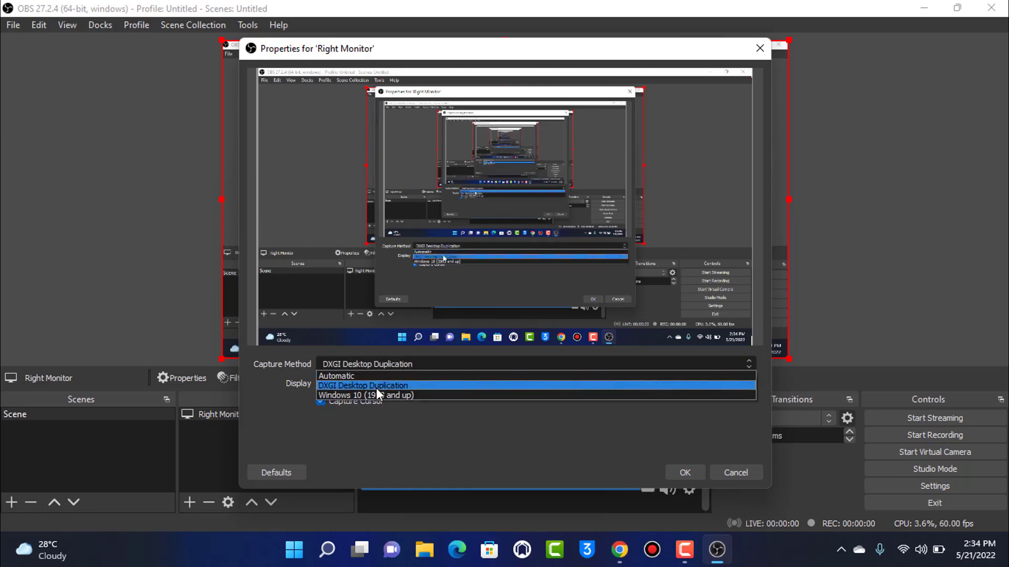
left_click(373, 396)
left_click(376, 365)
left_click(371, 377)
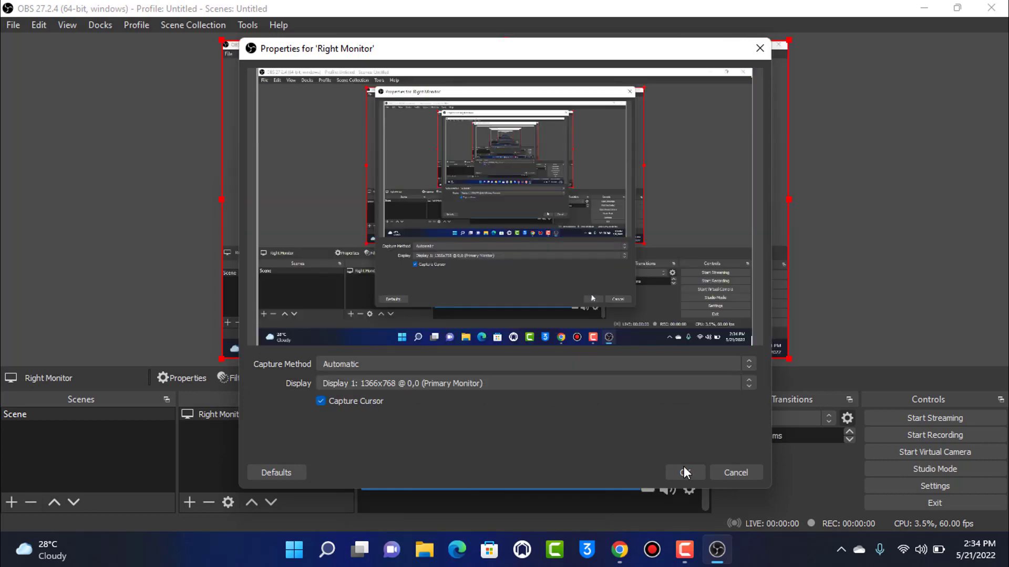
left_click(683, 466)
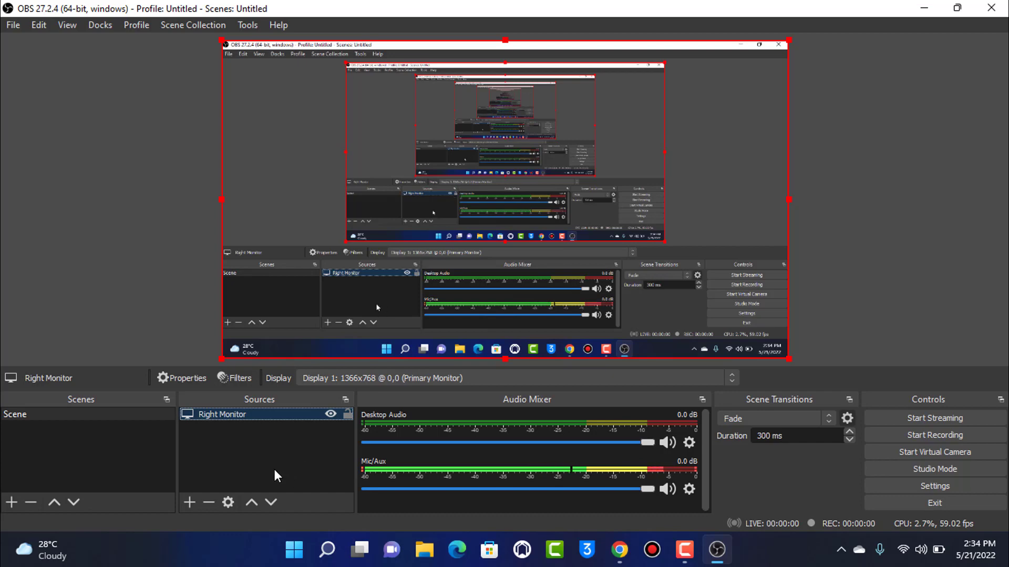
Step: Add a Video Capture Device source under its default name, using the HP TrueVision HD Camera
right_click(226, 451)
mouse_move(251, 460)
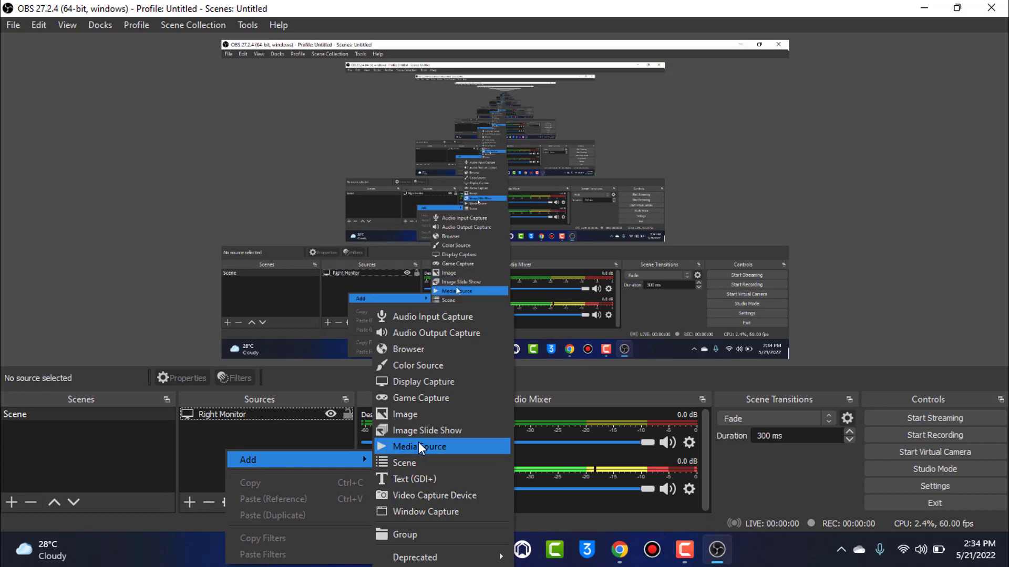
left_click(433, 500)
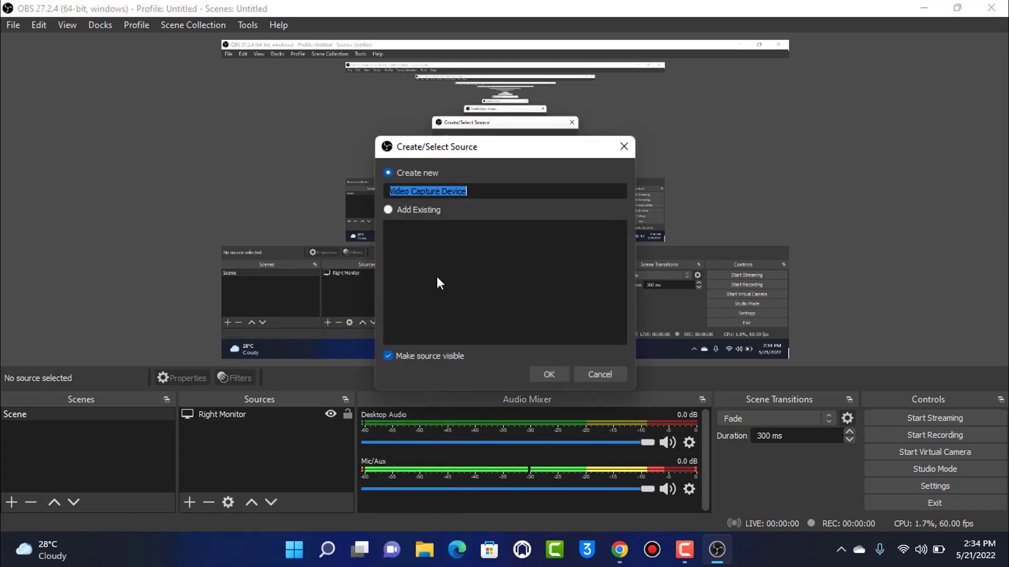
left_click(564, 196)
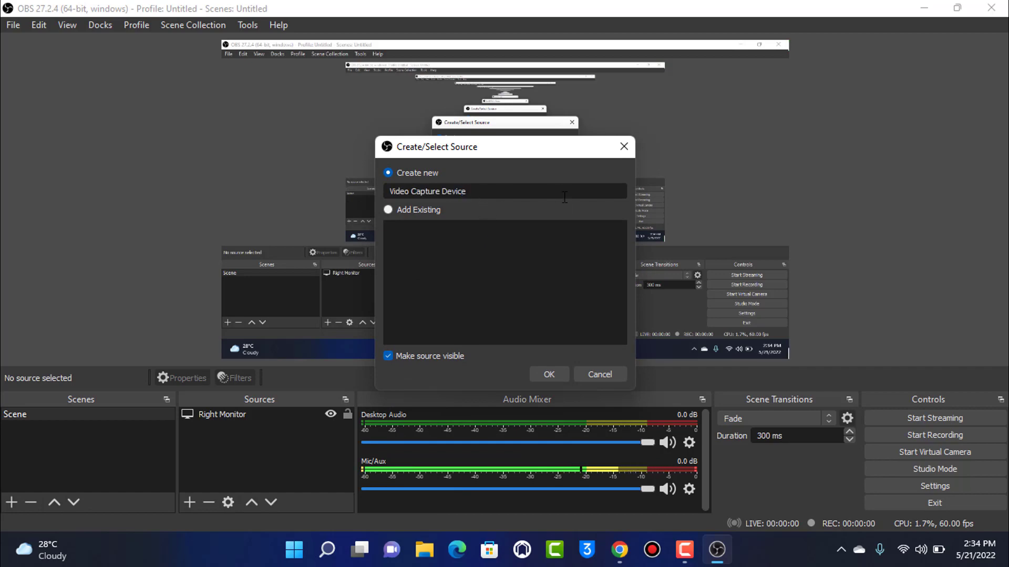
left_click(548, 373)
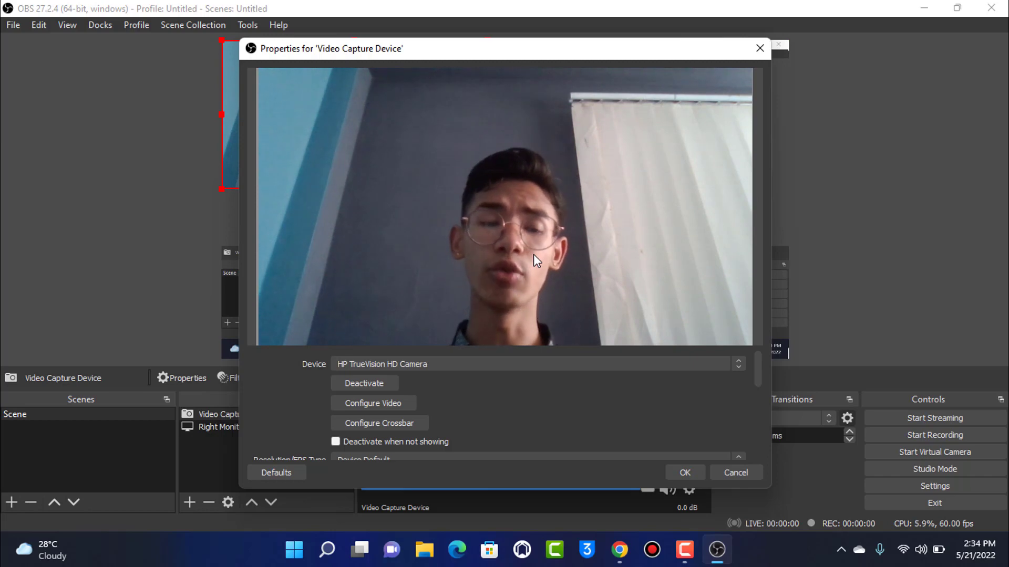
scroll(390, 411, "down", 1)
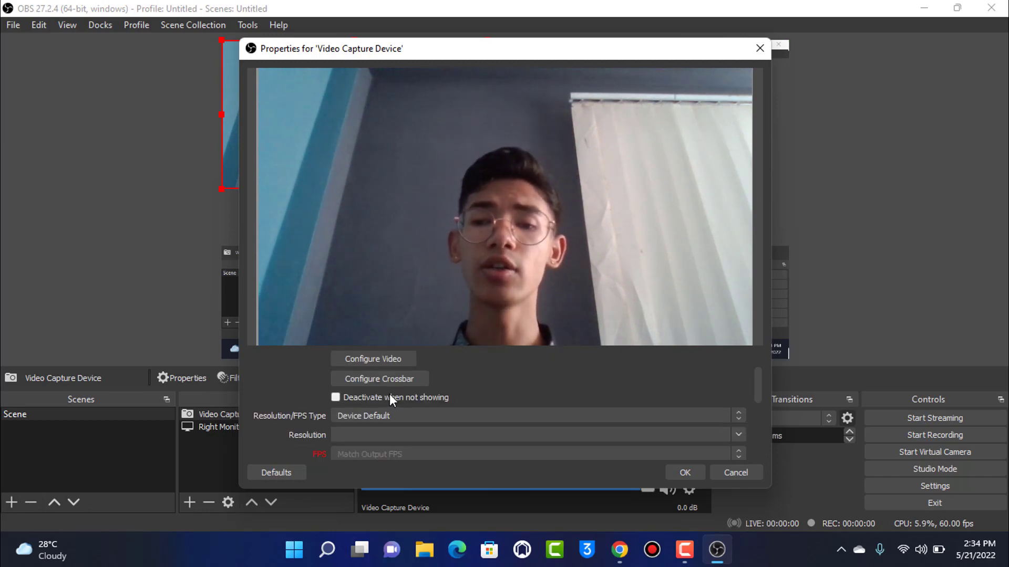
scroll(409, 393, "up", 1)
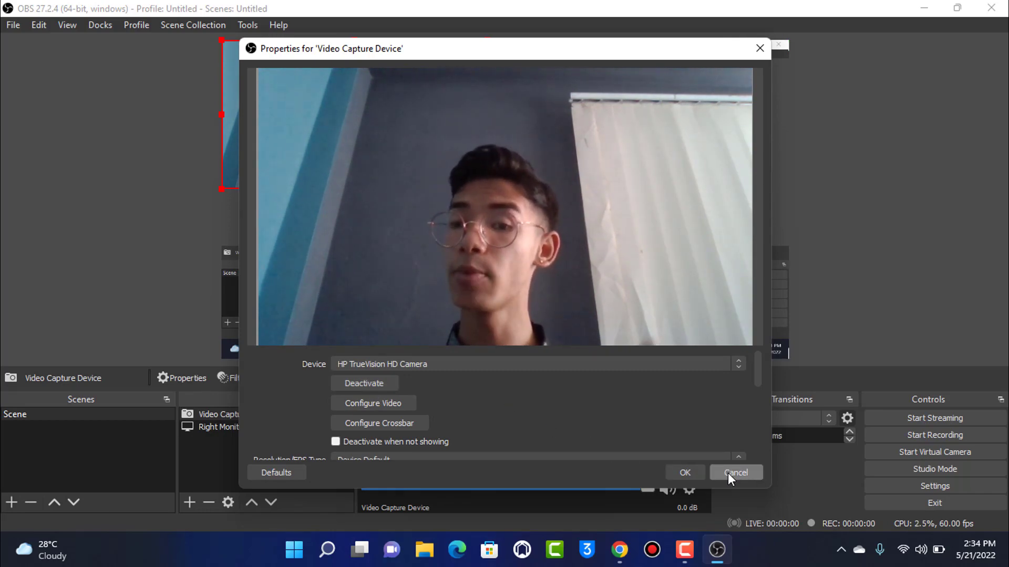
left_click(684, 473)
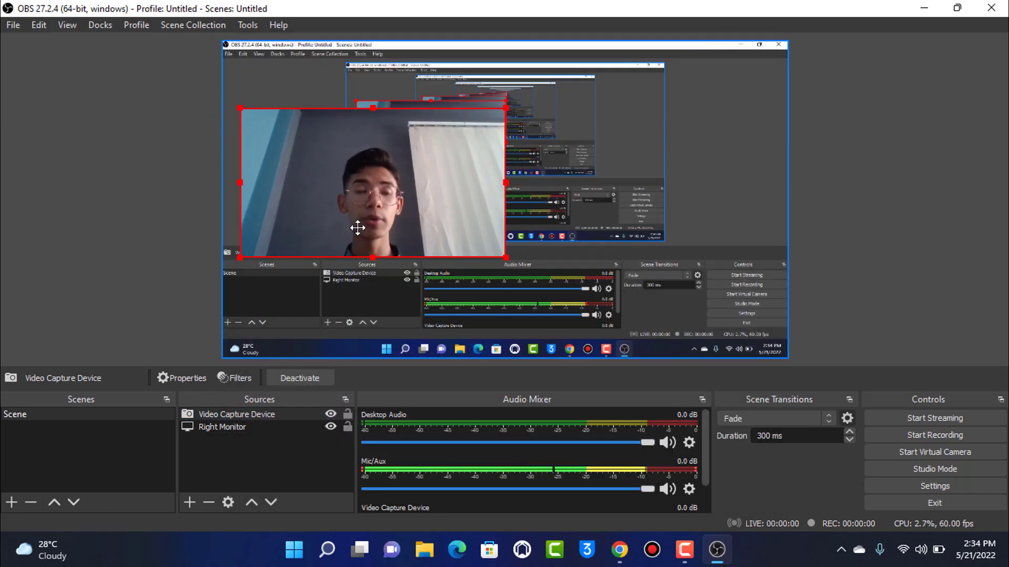
Step: Reposition the webcam picture over the display capture and shrink it from its corner
left_click_drag(506, 109, 434, 152)
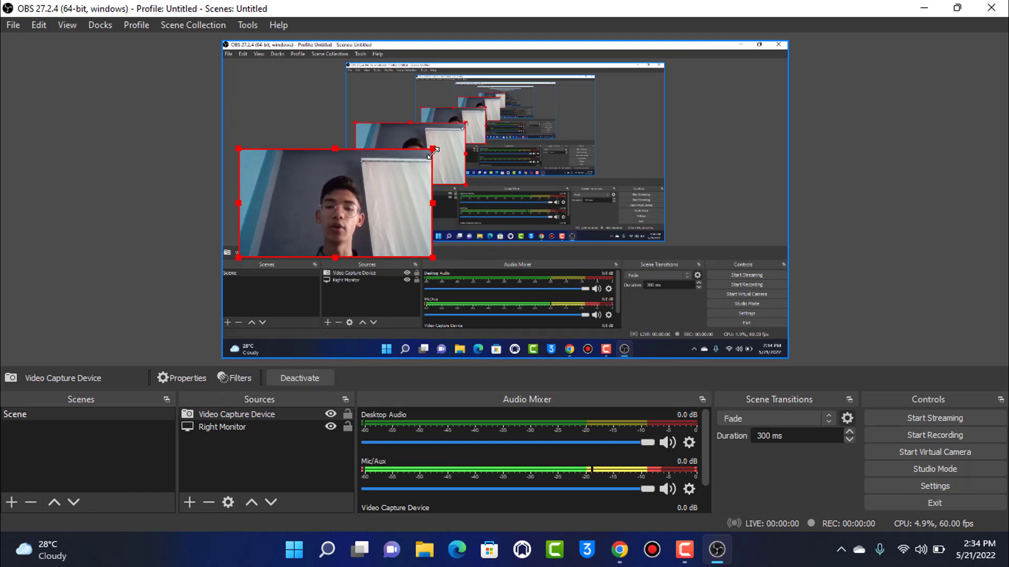
right_click(289, 415)
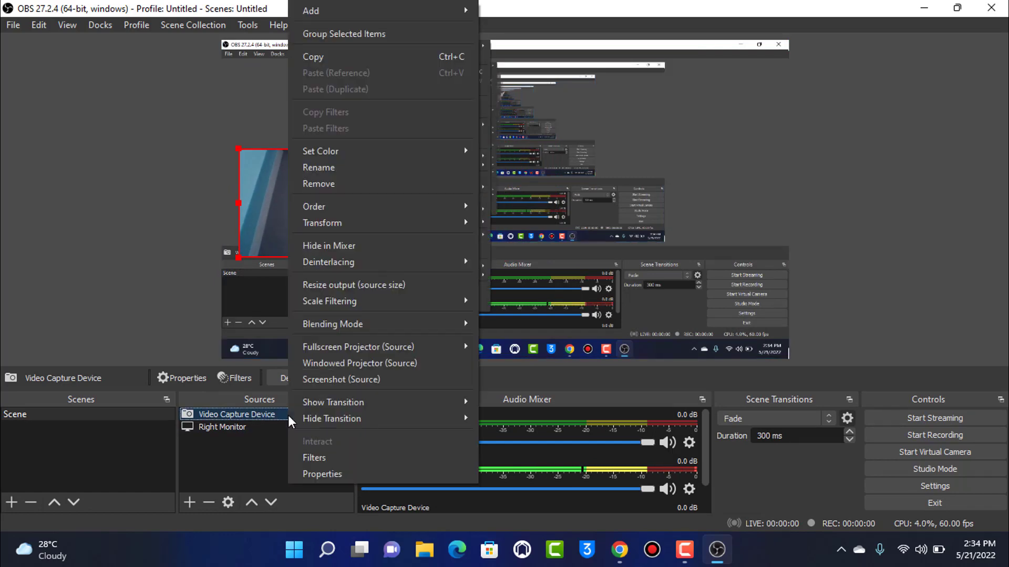
left_click(260, 443)
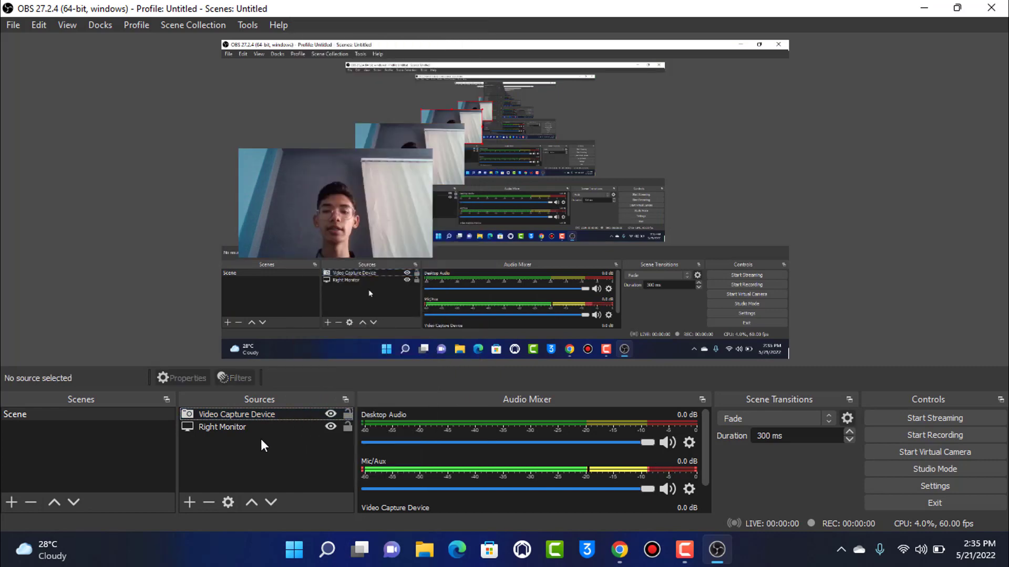
Step: Remove the Video Capture Device source from the scene and leave no source selected
left_click(256, 414)
key("Delete")
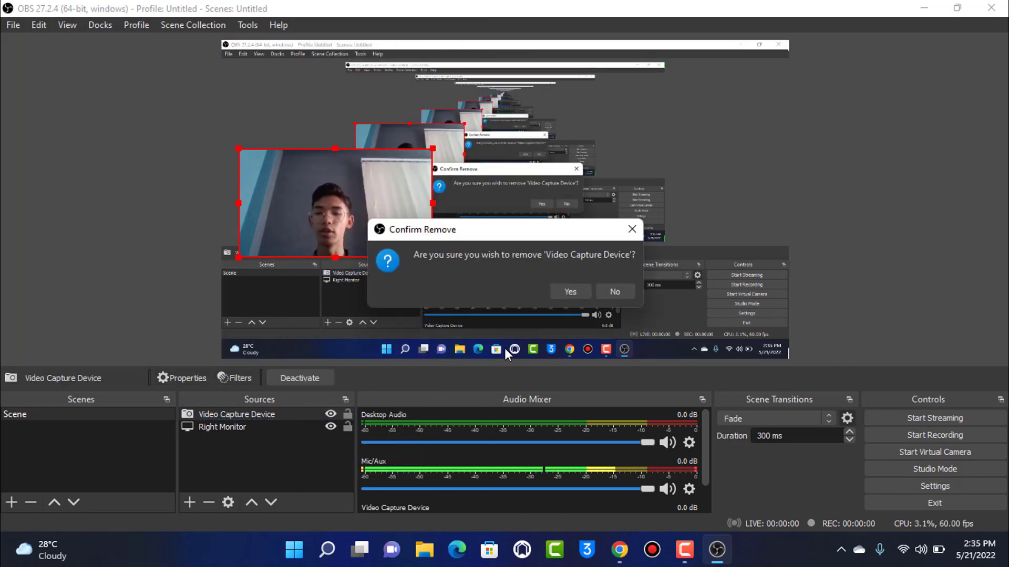
left_click(585, 289)
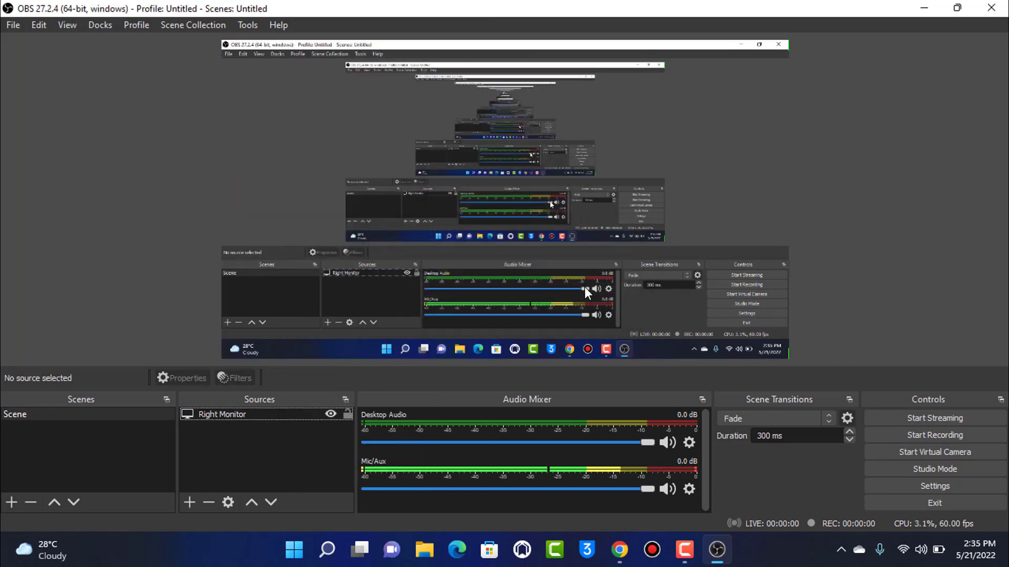
left_click(250, 418)
left_click(257, 456)
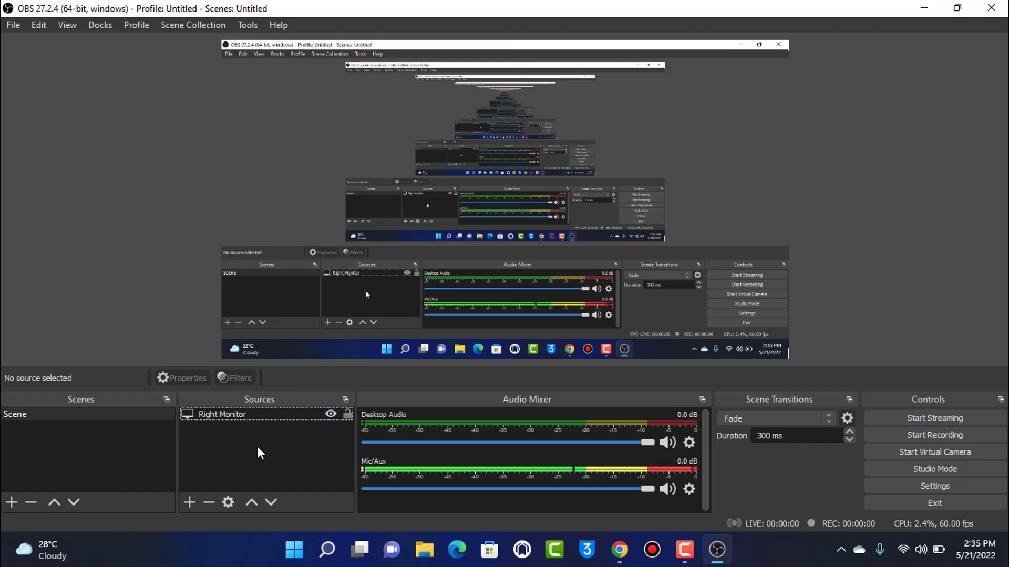
Step: Add a new scene named "Scene 2"
right_click(72, 449)
left_click(90, 453)
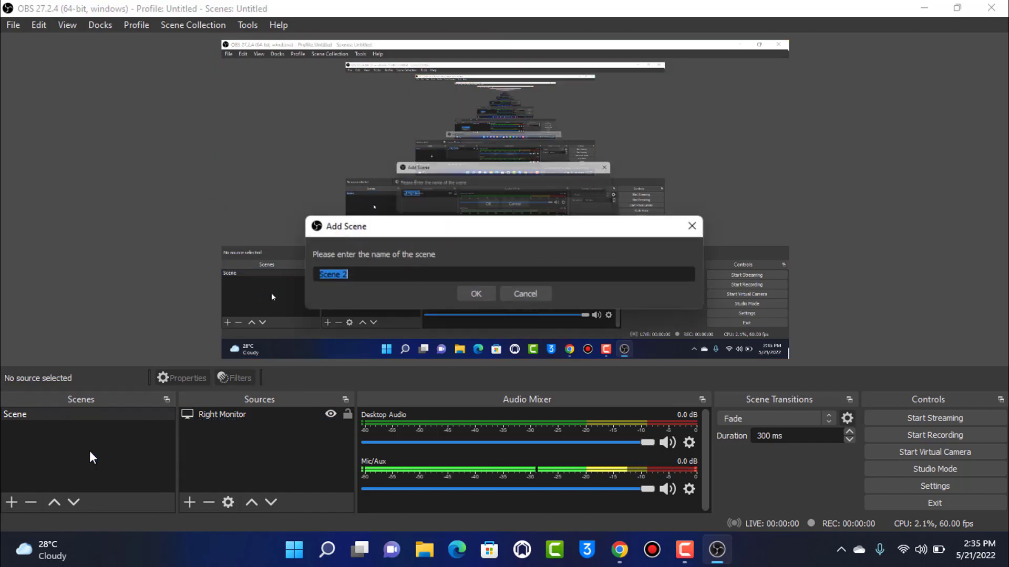
left_click(475, 296)
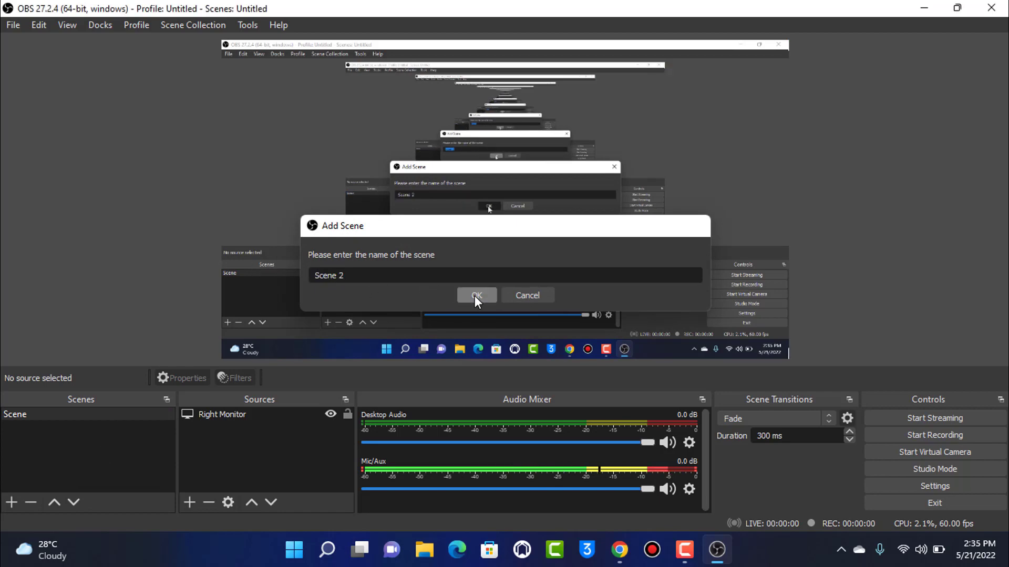
Step: Switch back and forth between Scene and Scene 2 to compare them, ending on Scene 2
left_click(68, 415)
left_click(68, 424)
left_click(68, 415)
left_click(68, 423)
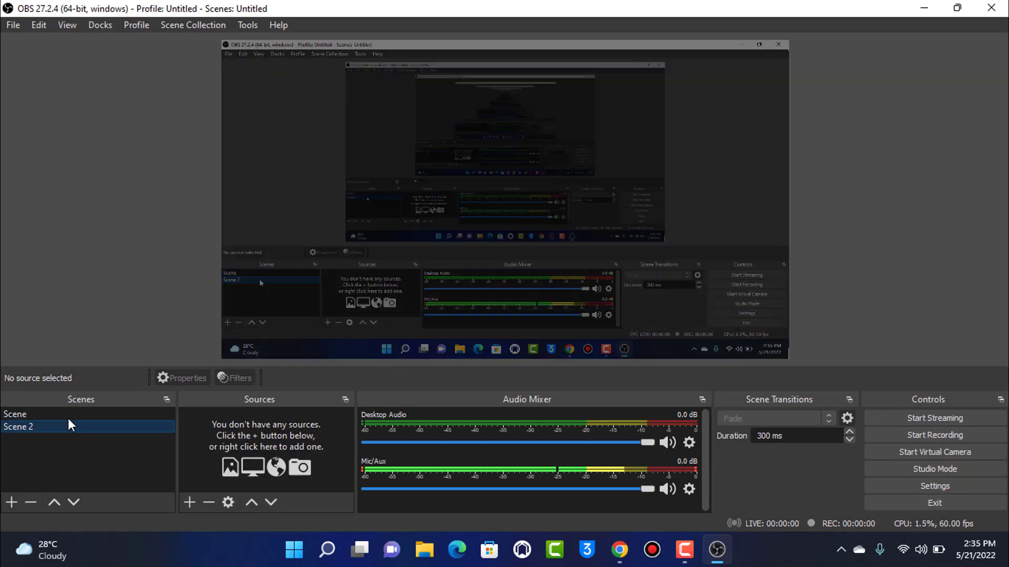
left_click(66, 416)
left_click(67, 426)
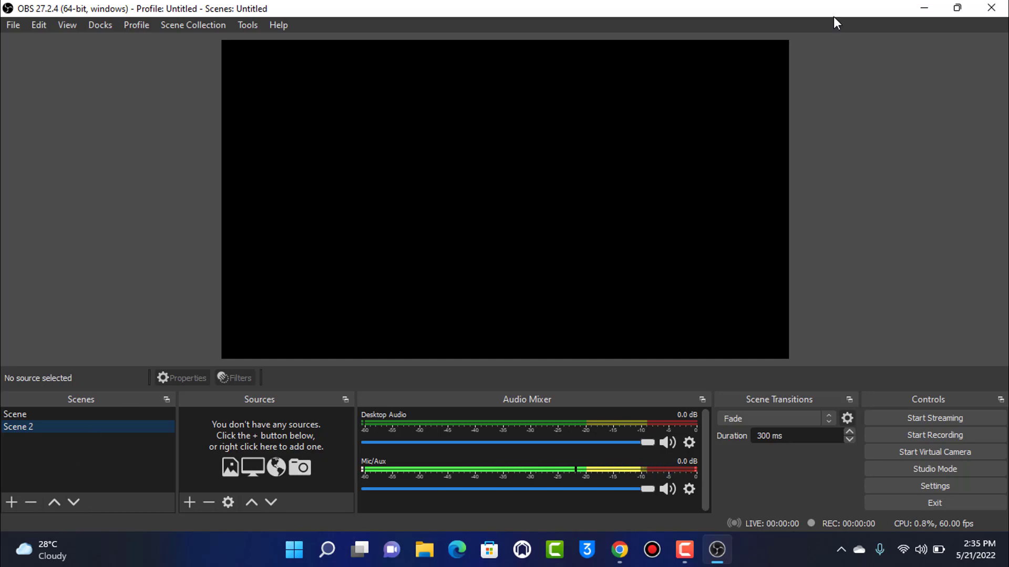
Step: Close OBS Studio and the browser window with the YouTube Studio live stream page
left_click(990, 9)
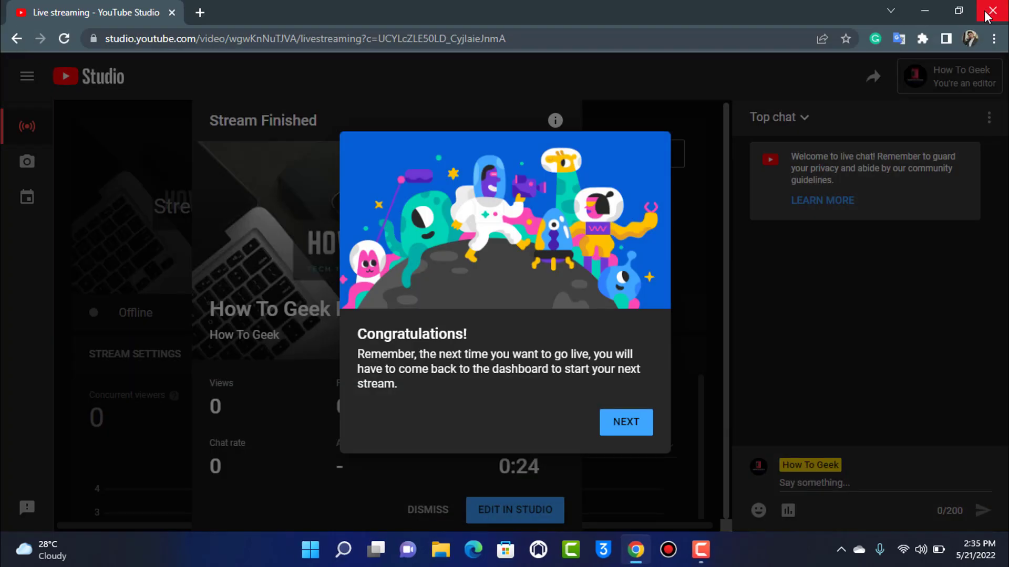
left_click(986, 12)
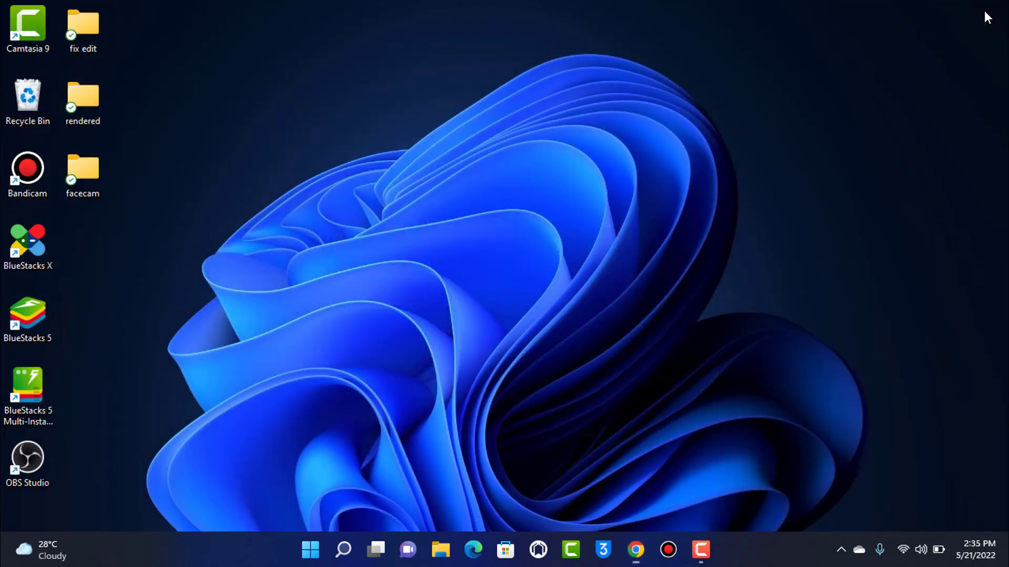